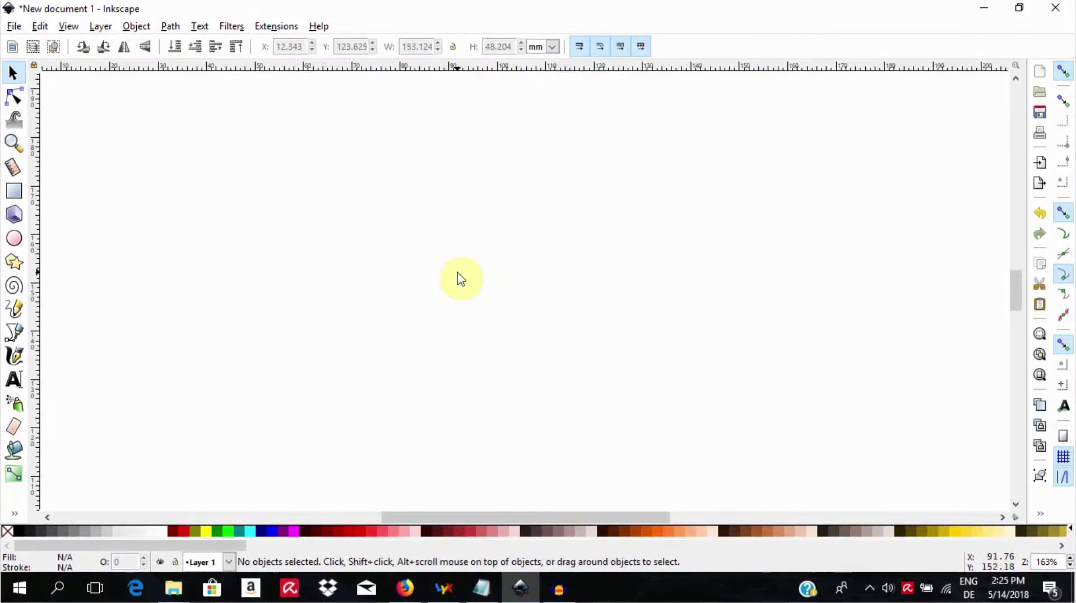
Select the Stars and Polygons tool in the toolbox.
key("ctrl")
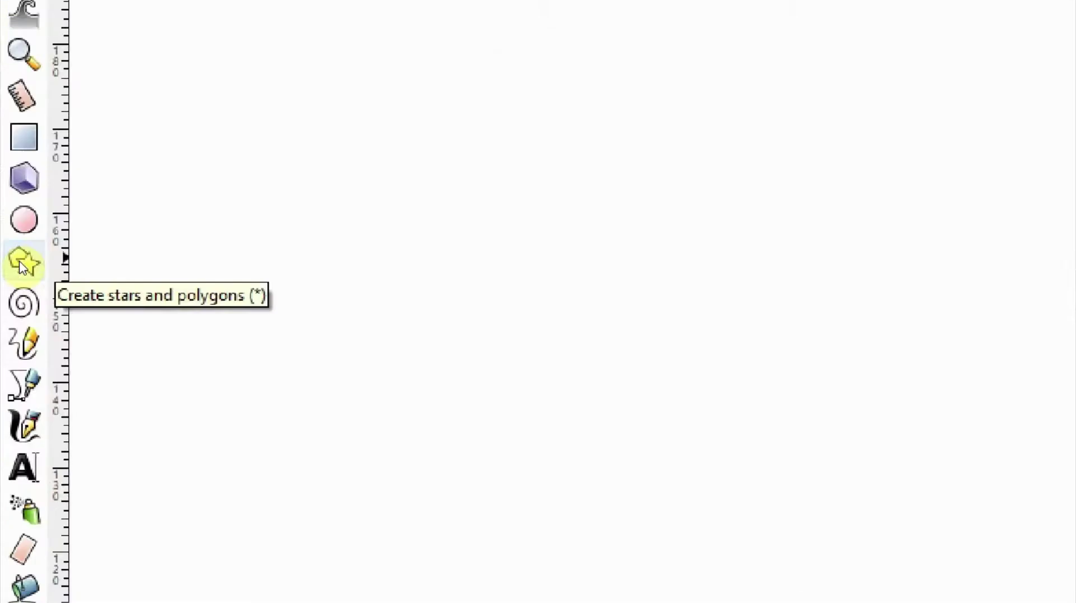
left_click(14, 262)
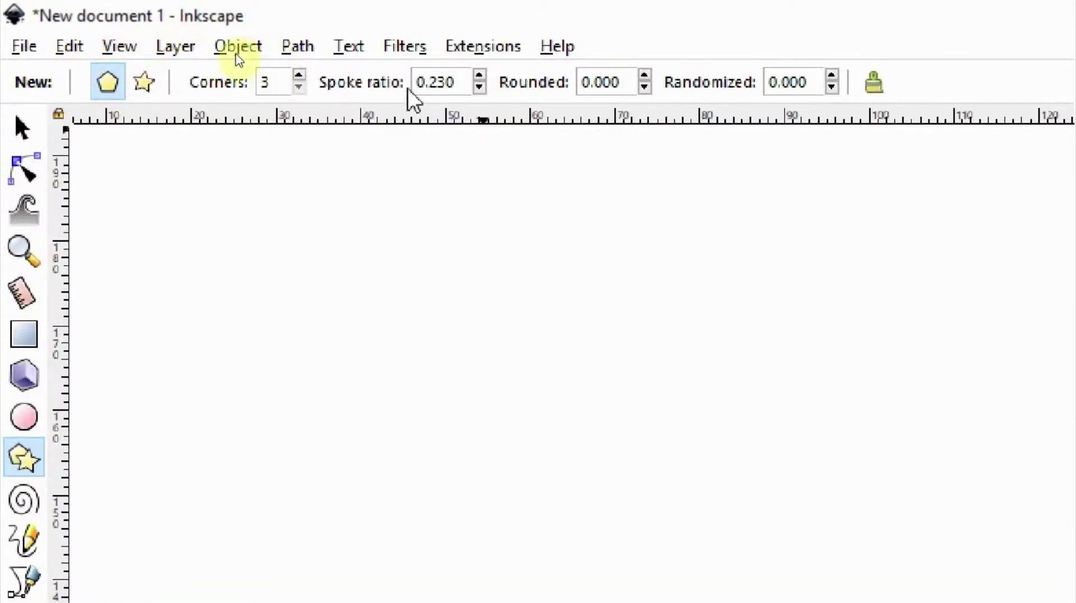
Lower the polygon spoke ratio to 0.010, keeping 3 corners.
left_click(479, 87)
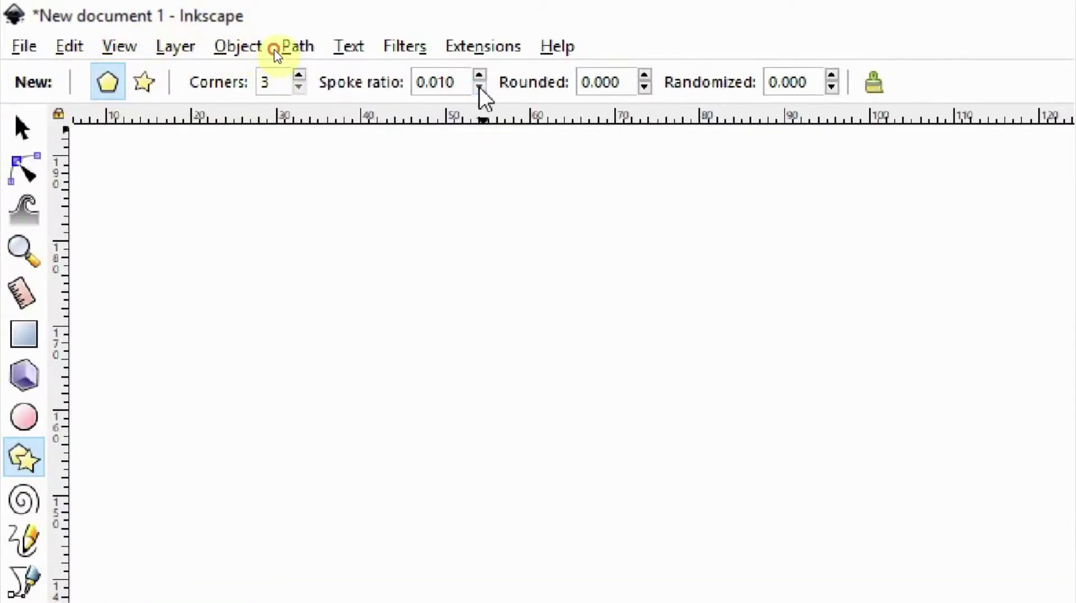
left_click(480, 88)
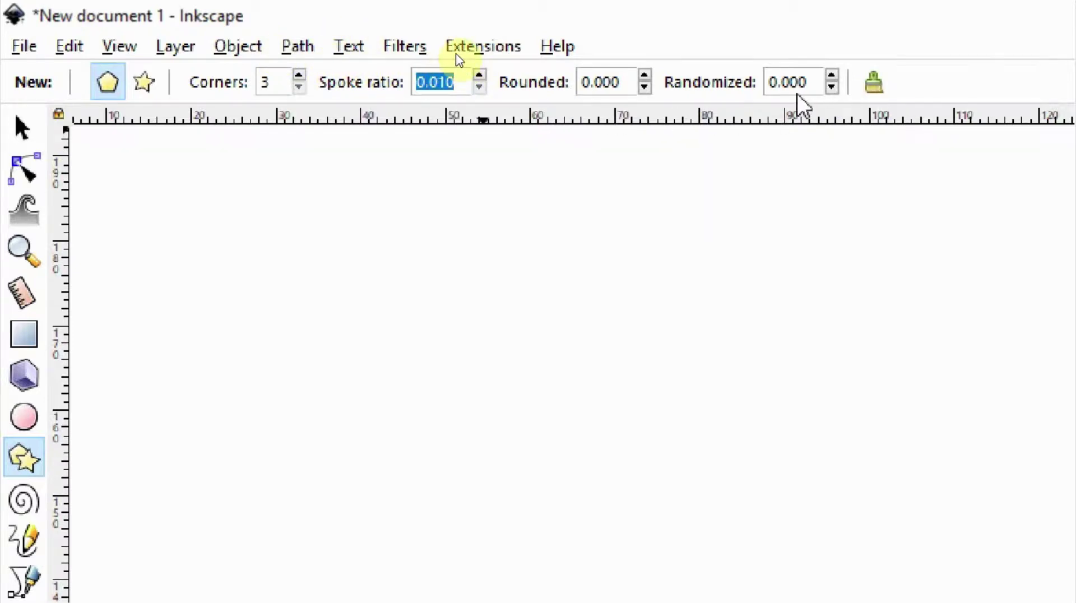
Draw a dark red triangle, then move and scale it to about 41 × 36 mm.
left_click_drag(307, 311, 401, 377)
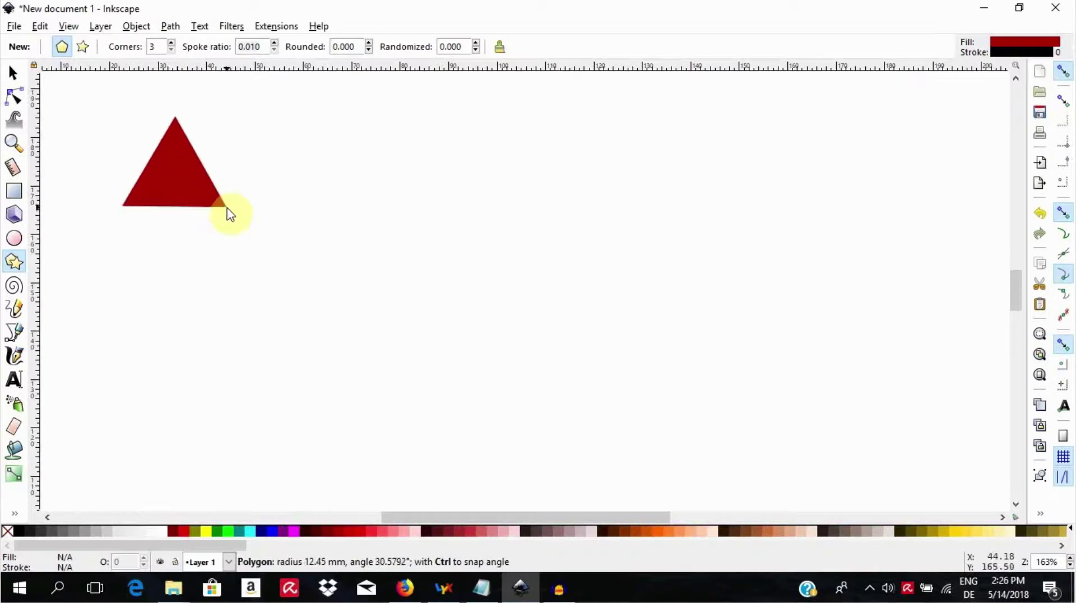
left_click_drag(230, 215, 271, 236)
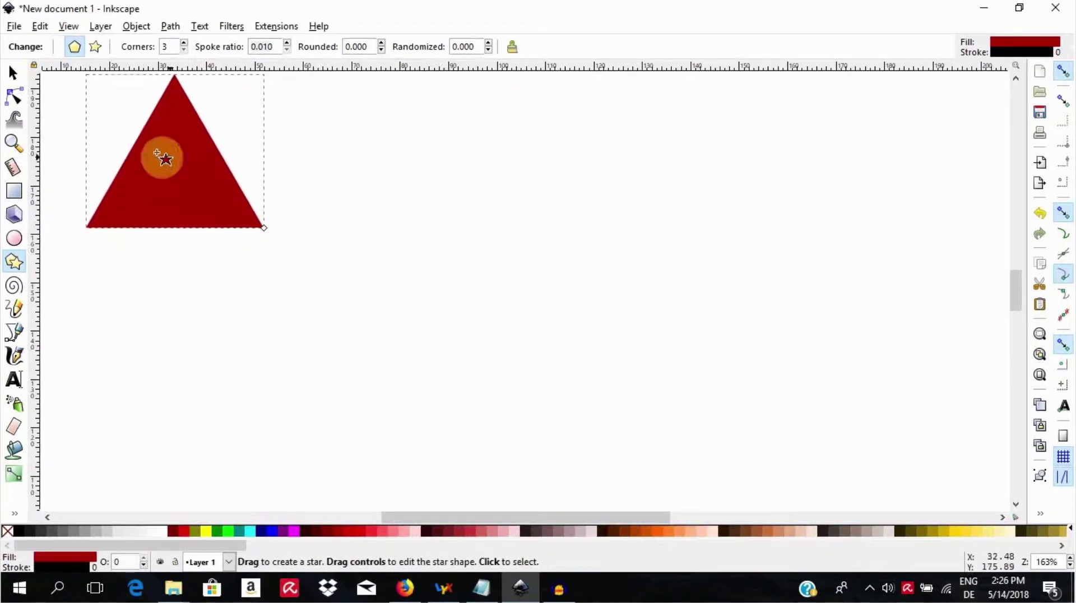
left_click(13, 73)
left_click_drag(177, 166, 197, 231)
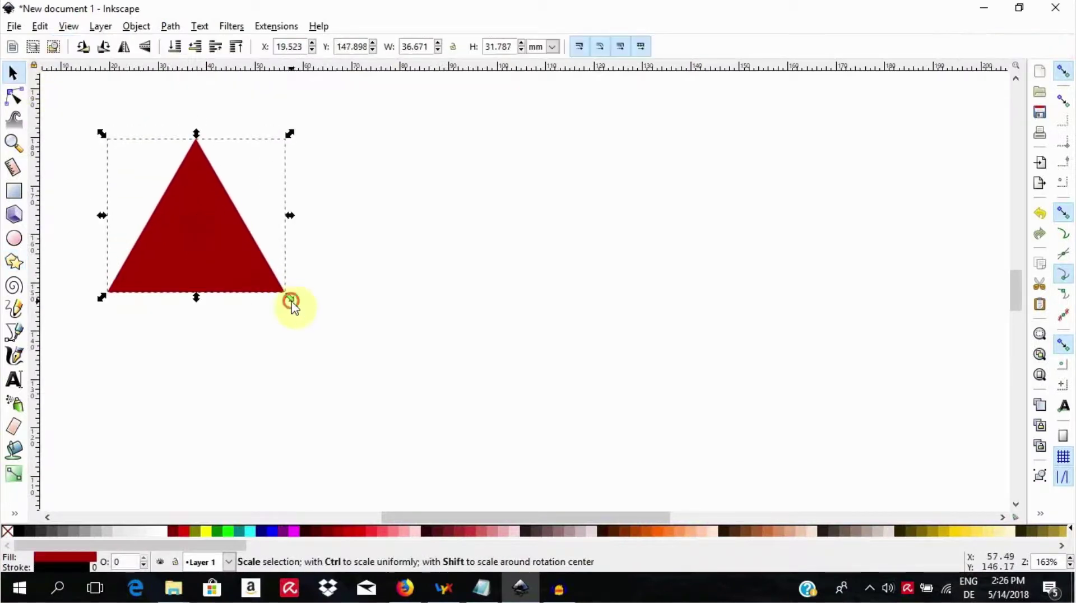
left_click_drag(290, 302, 312, 318)
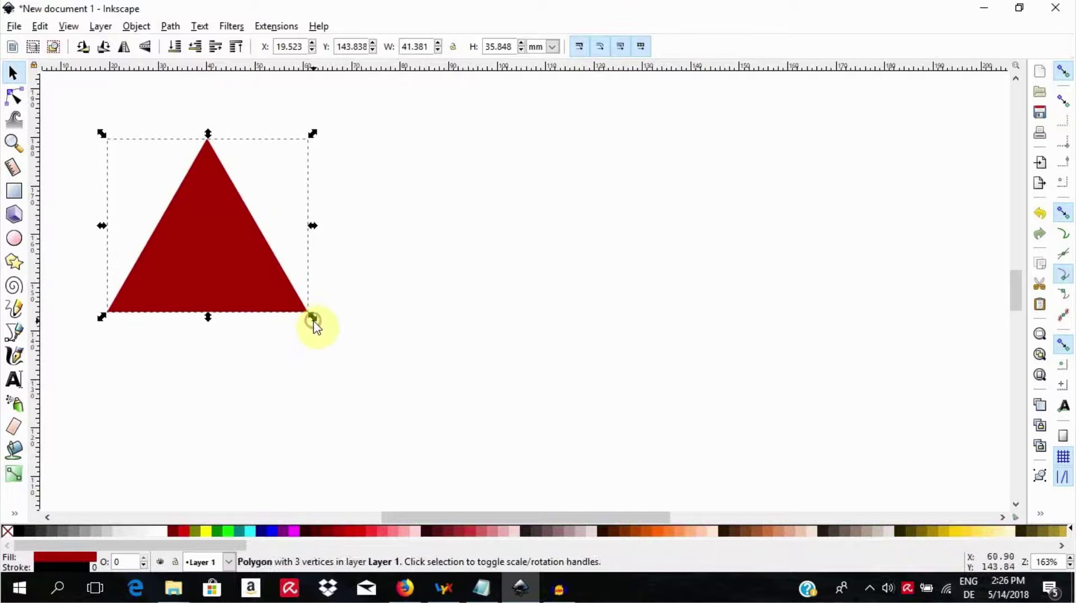
Rotate the triangle back to upright and reselect it.
left_click(227, 240)
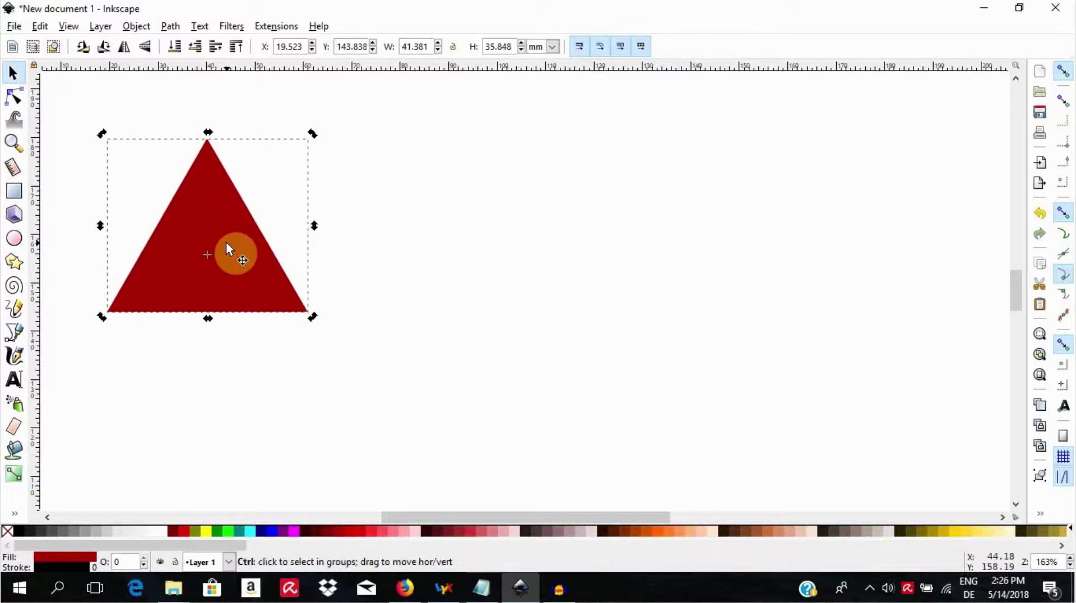
left_click_drag(313, 135, 301, 178)
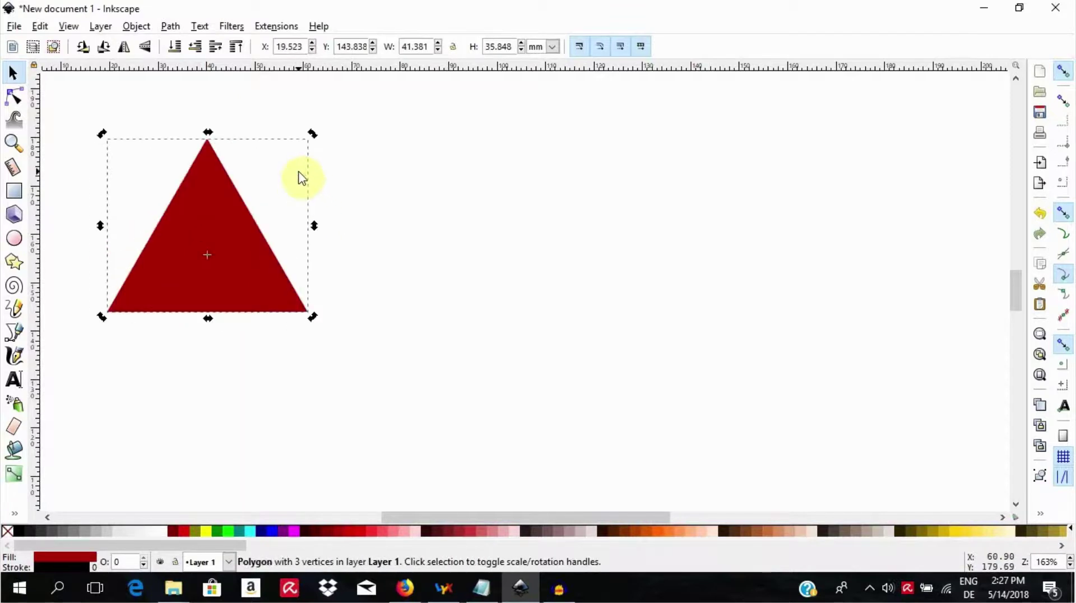
left_click(271, 358)
left_click(250, 298)
left_click(284, 293)
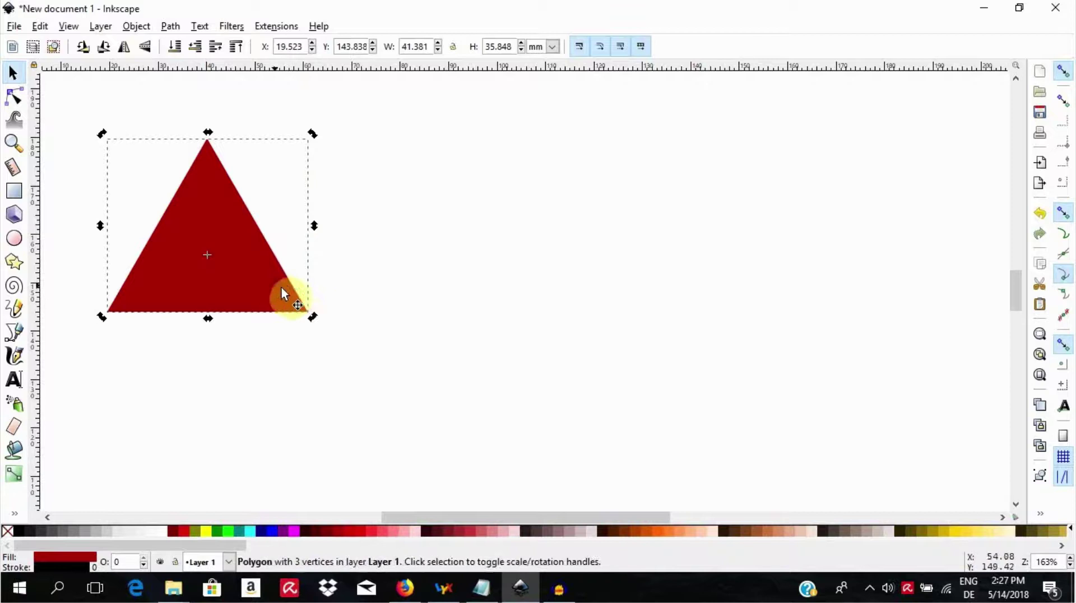
left_click_drag(309, 313, 281, 348)
left_click(291, 337)
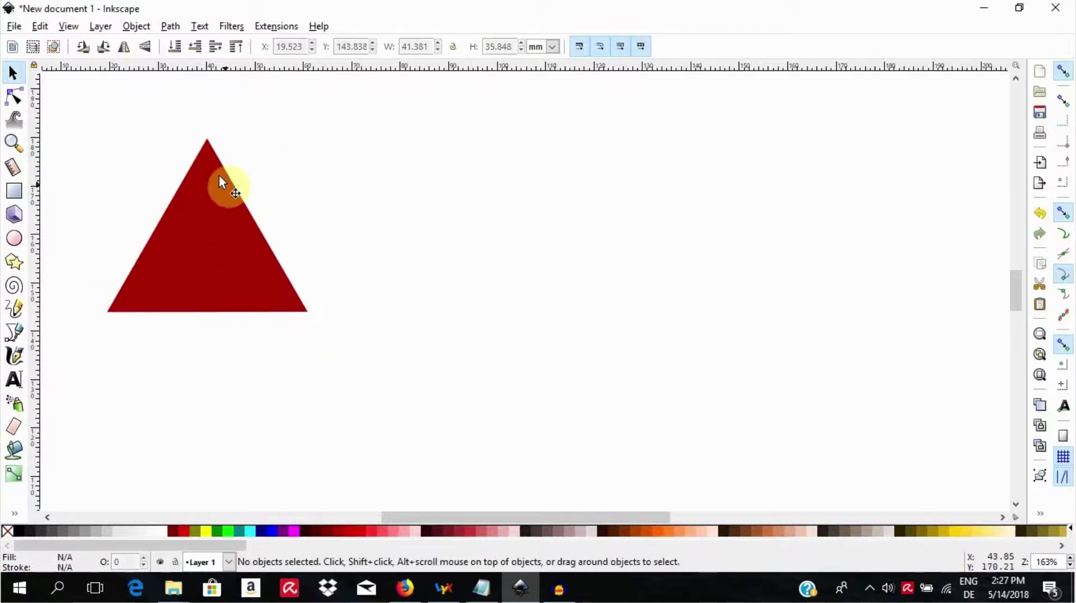
left_click(130, 263)
left_click(110, 343)
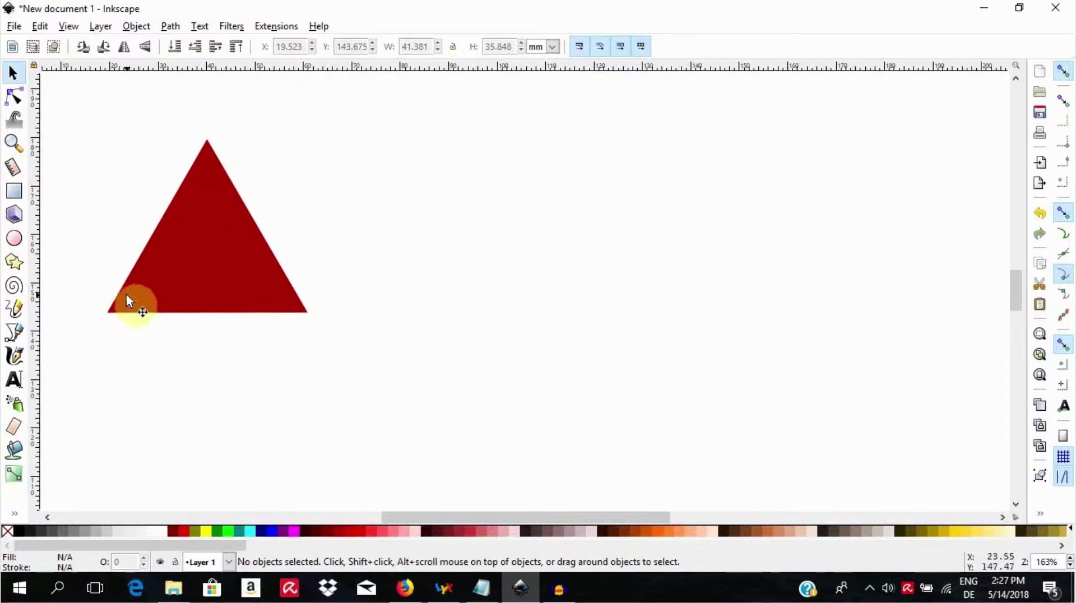
left_click(212, 269)
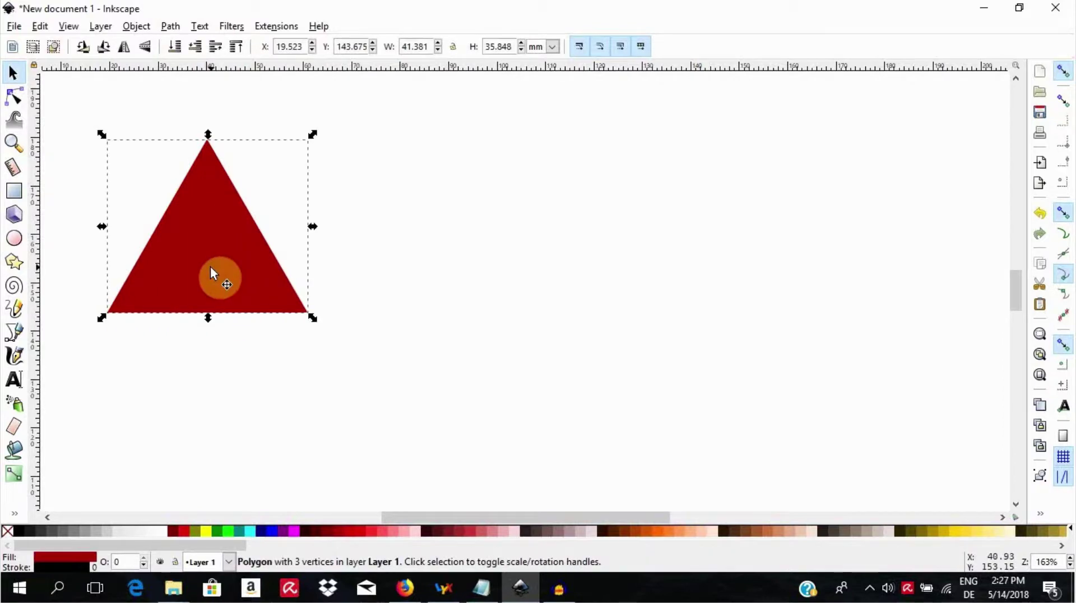
left_click(136, 26)
left_click(163, 84)
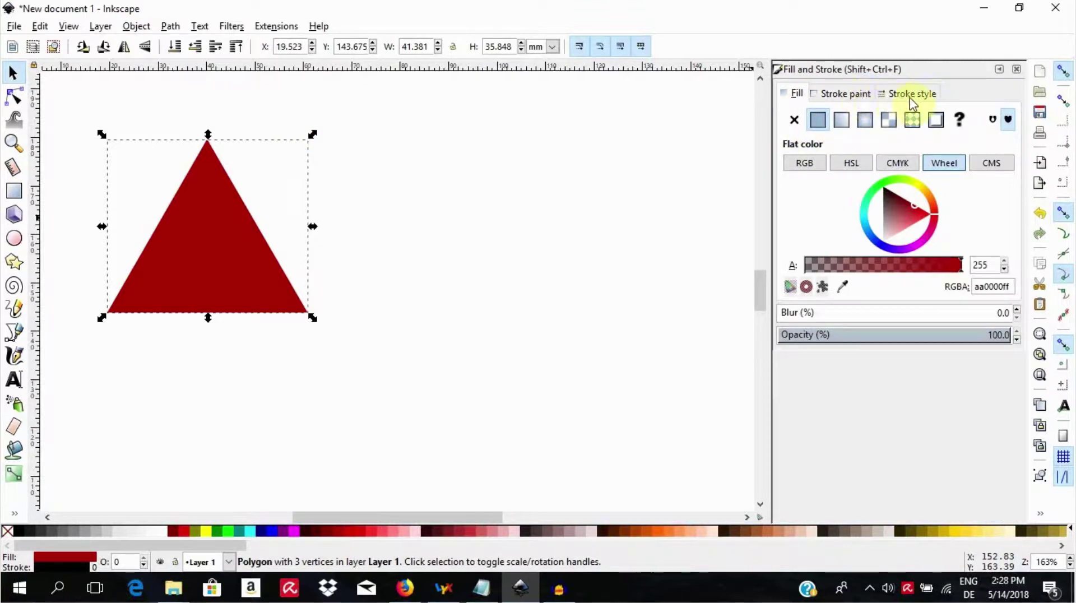
left_click(1017, 70)
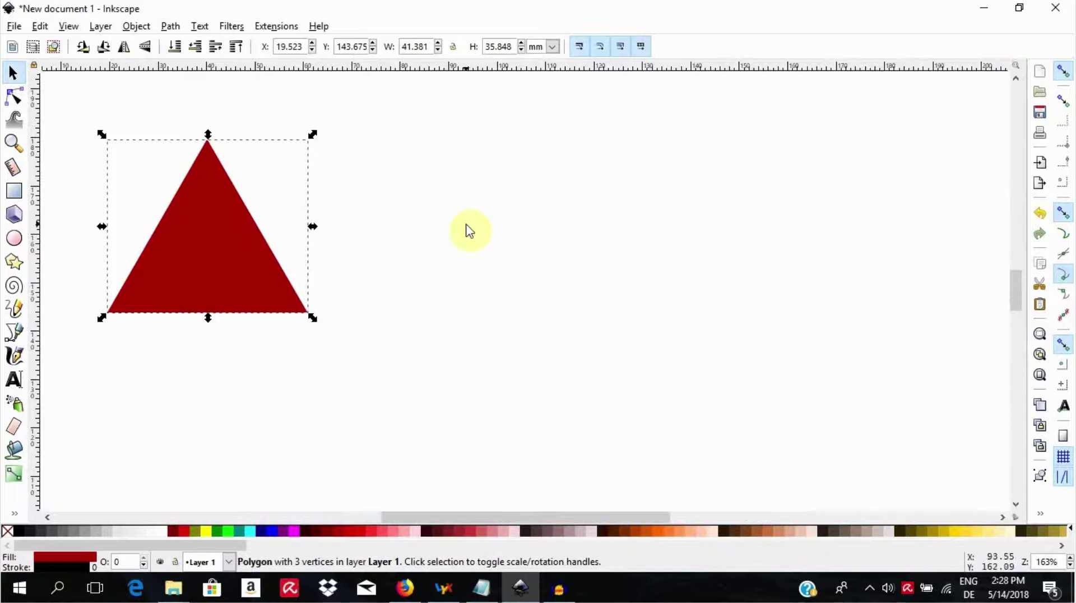
left_click(469, 229)
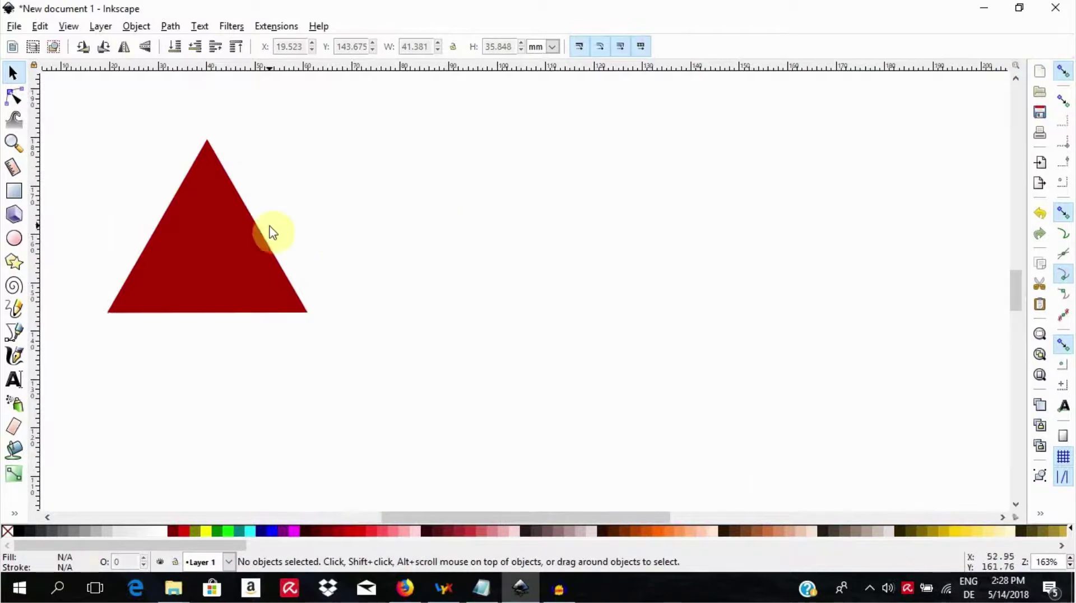
left_click(224, 232)
Shift the triangle left and add horizontal guides at the apex and just below the bases.
left_click_drag(224, 232, 164, 229)
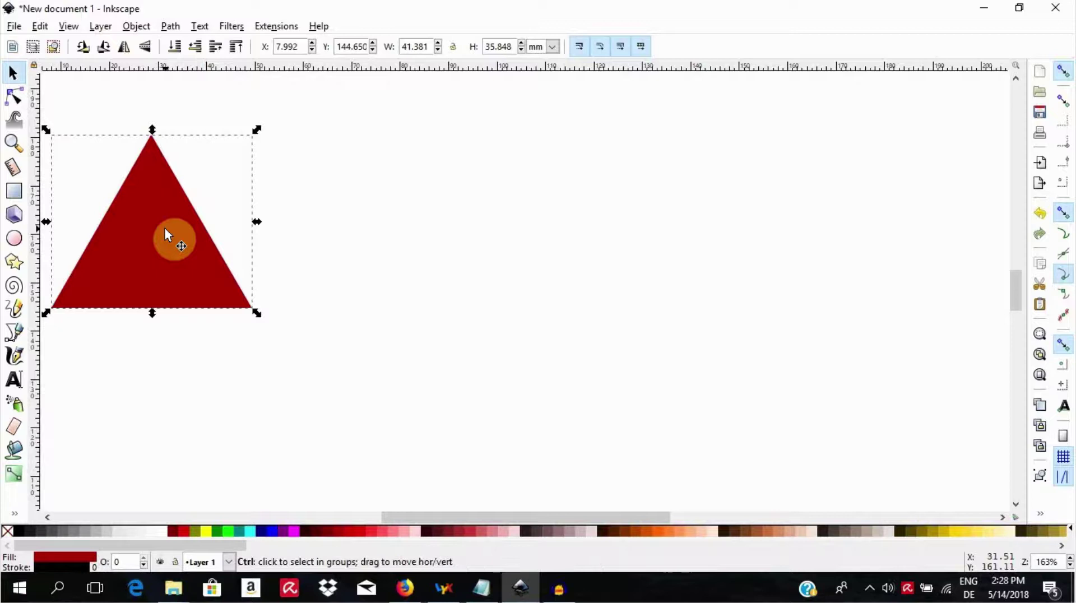
left_click_drag(164, 228, 167, 233)
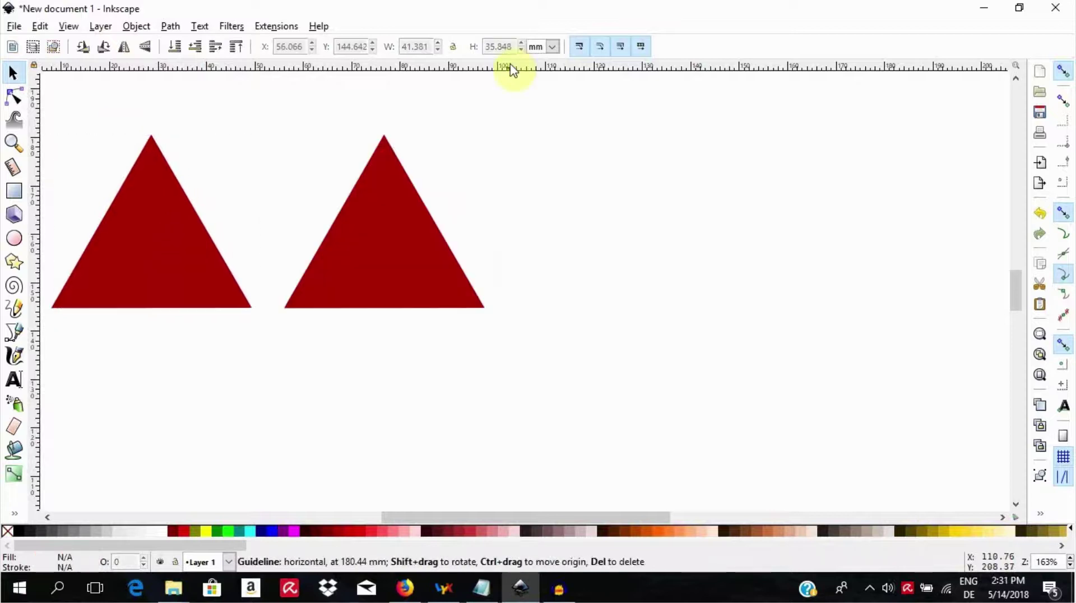
left_click_drag(507, 64, 517, 135)
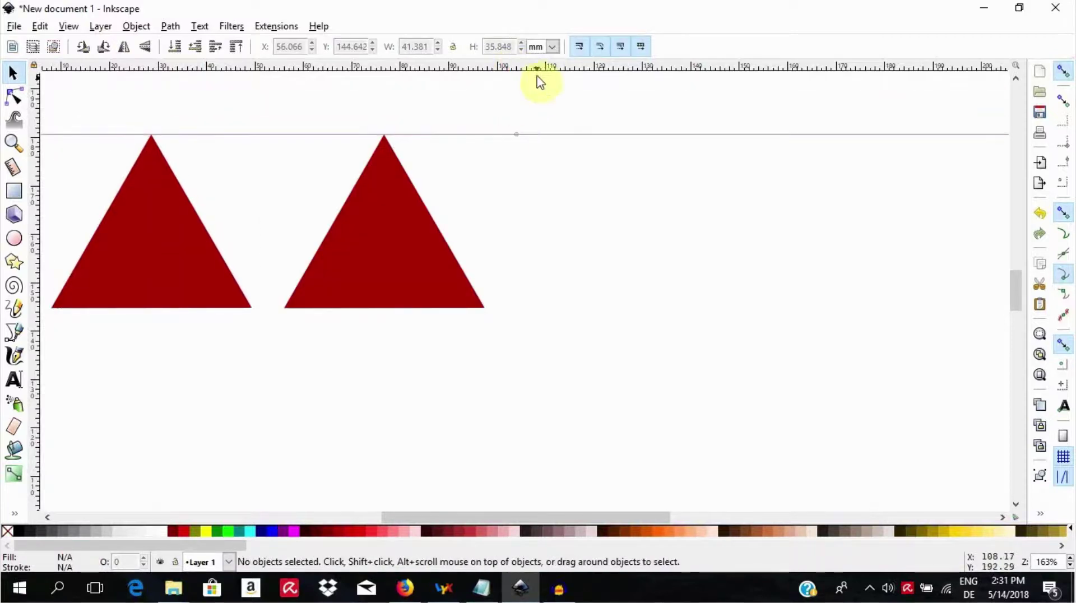
left_click_drag(538, 67, 593, 326)
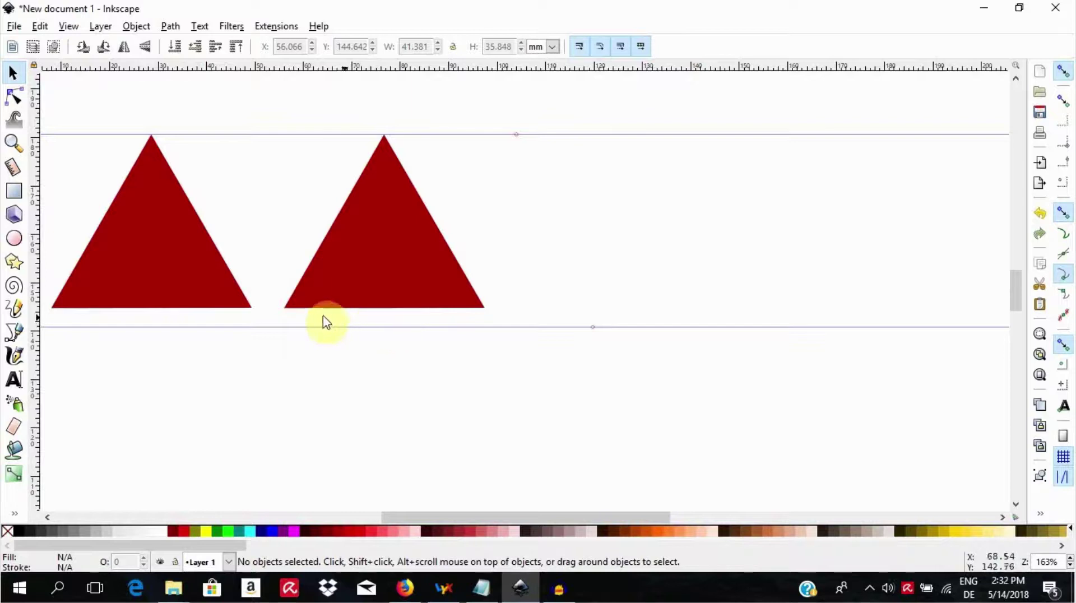
Draw a vertical Bezier line from the second triangle's apex to the lower guide, and select it with the triangle.
left_click(12, 339)
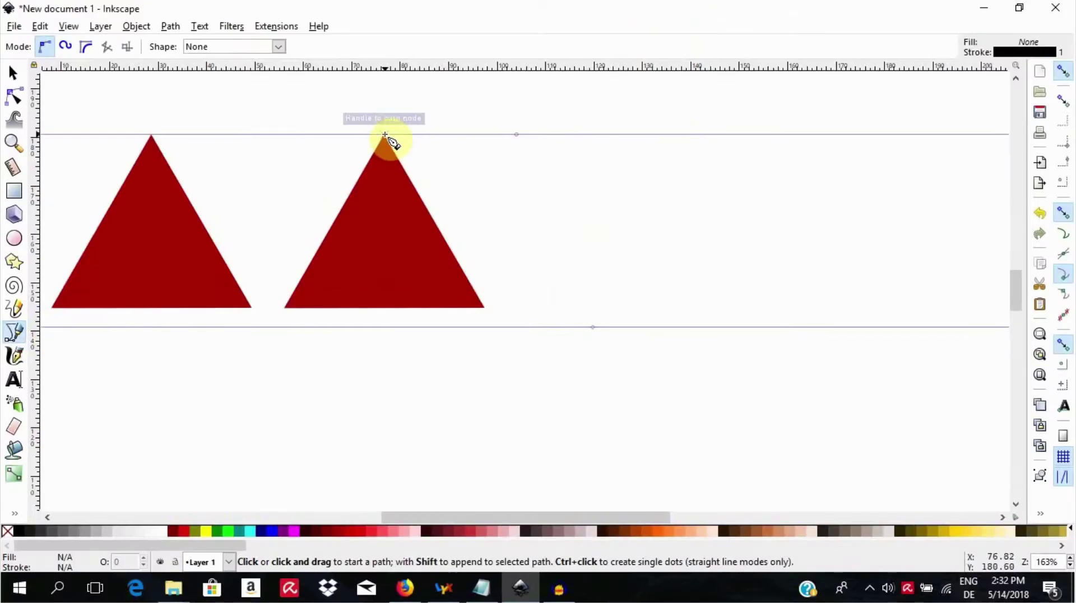
left_click(385, 135)
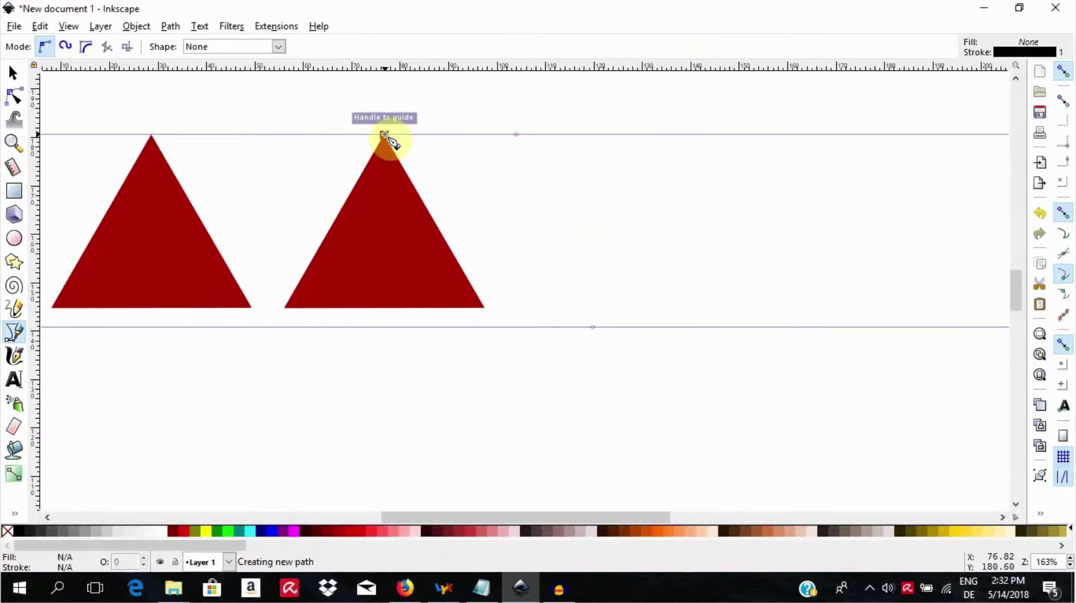
double_click(387, 326)
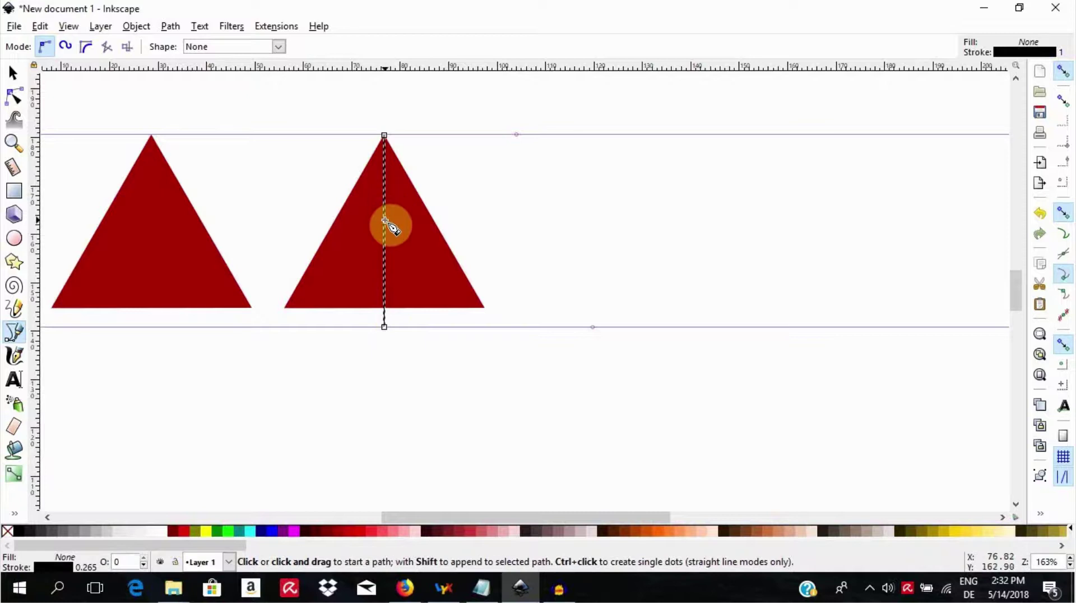
key("s")
left_click(437, 247, "shift")
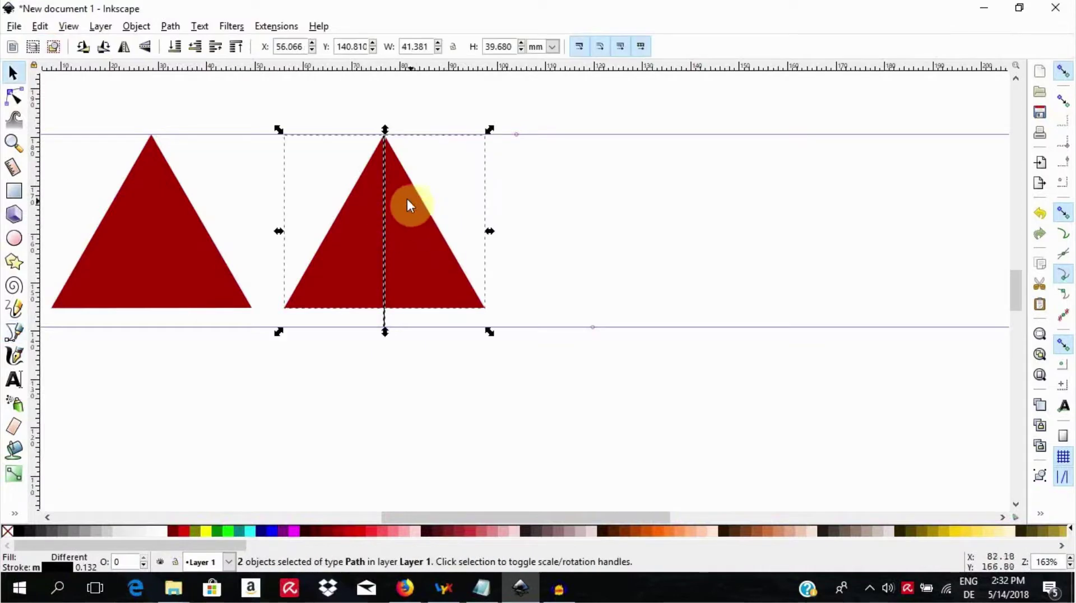
Apply Path > Division, delete the right half, and select the remaining 20.633 × 35.848 mm half.
left_click(180, 26)
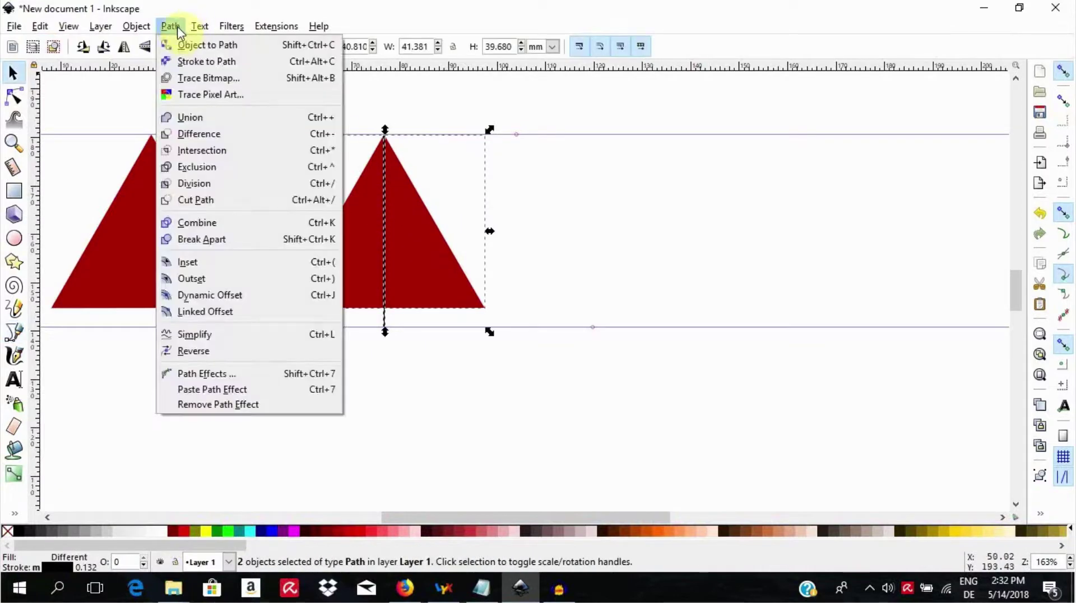
left_click(197, 149)
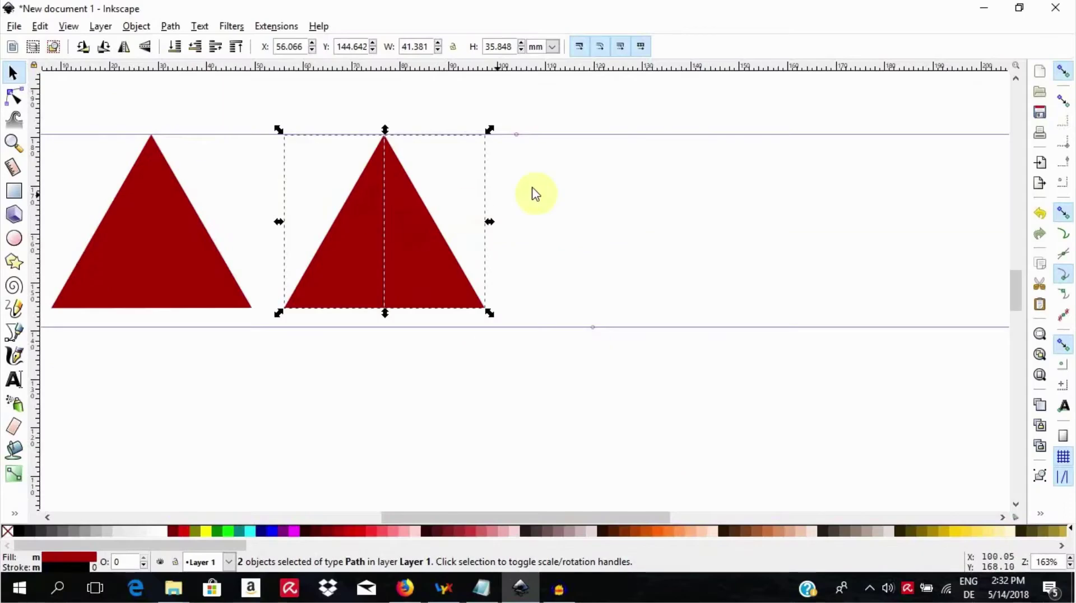
left_click(690, 371)
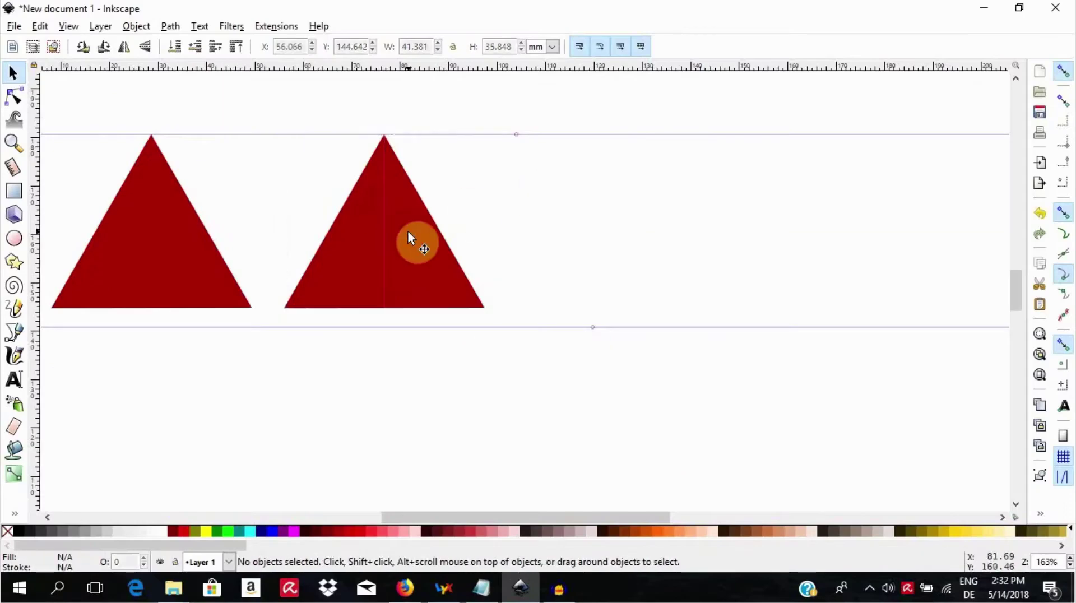
left_click(598, 401)
left_click_drag(418, 230, 366, 394)
key("Delete")
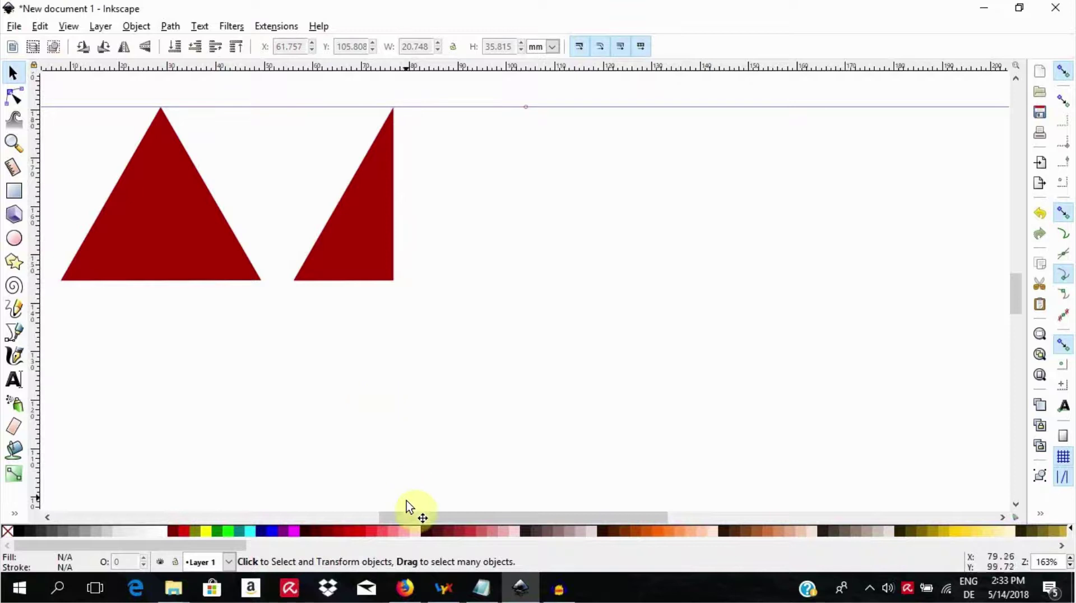
left_click_drag(408, 515, 411, 515)
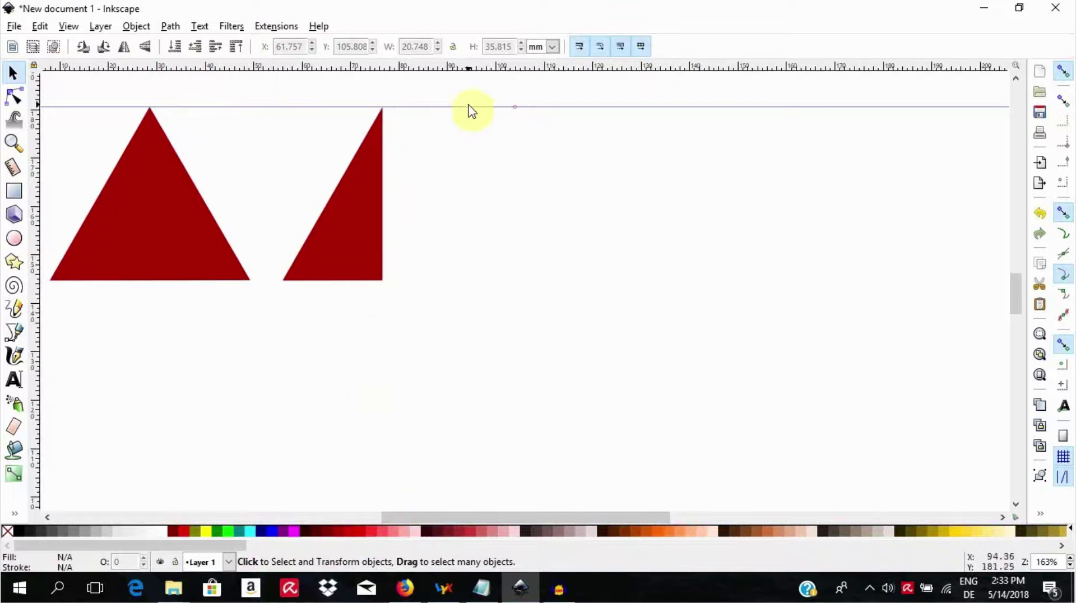
left_click(369, 204)
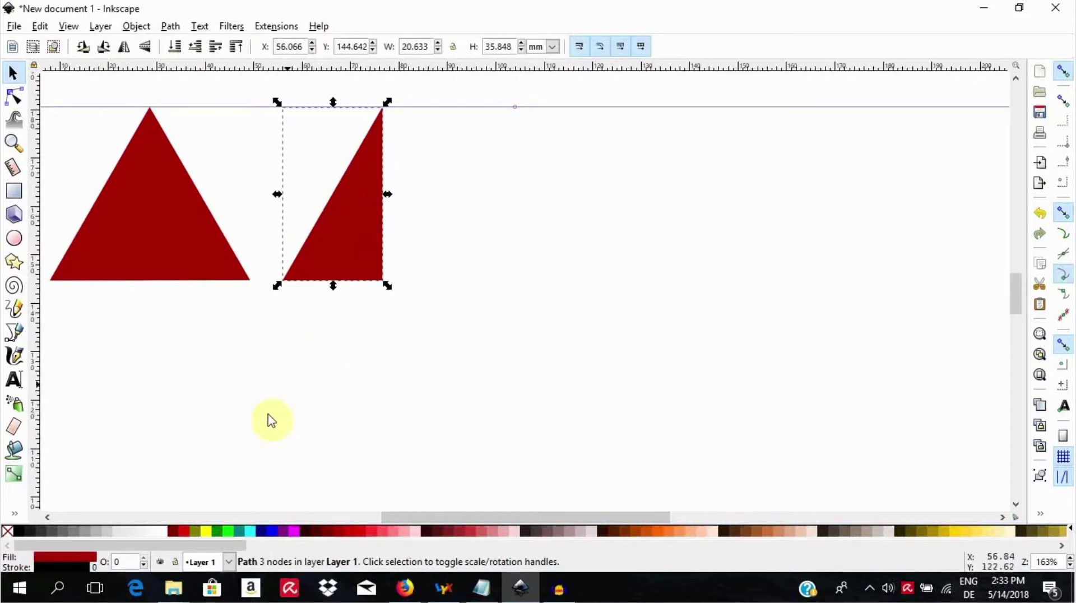
Fill the half triangle navy and draw a navy square to its right.
left_click(265, 531)
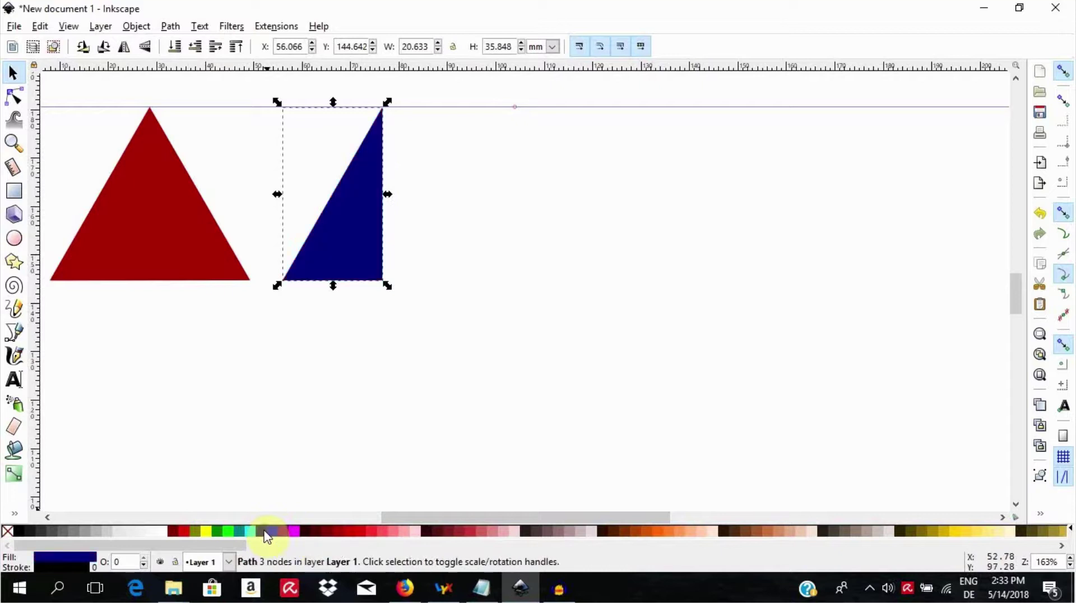
left_click(287, 421)
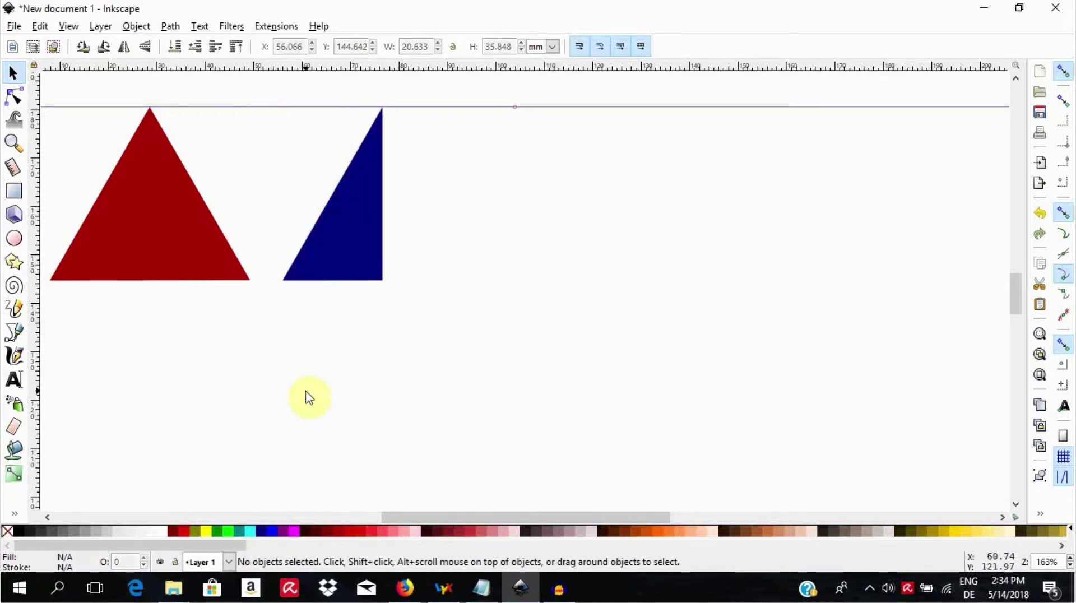
left_click(15, 197)
left_click_drag(472, 108, 641, 297)
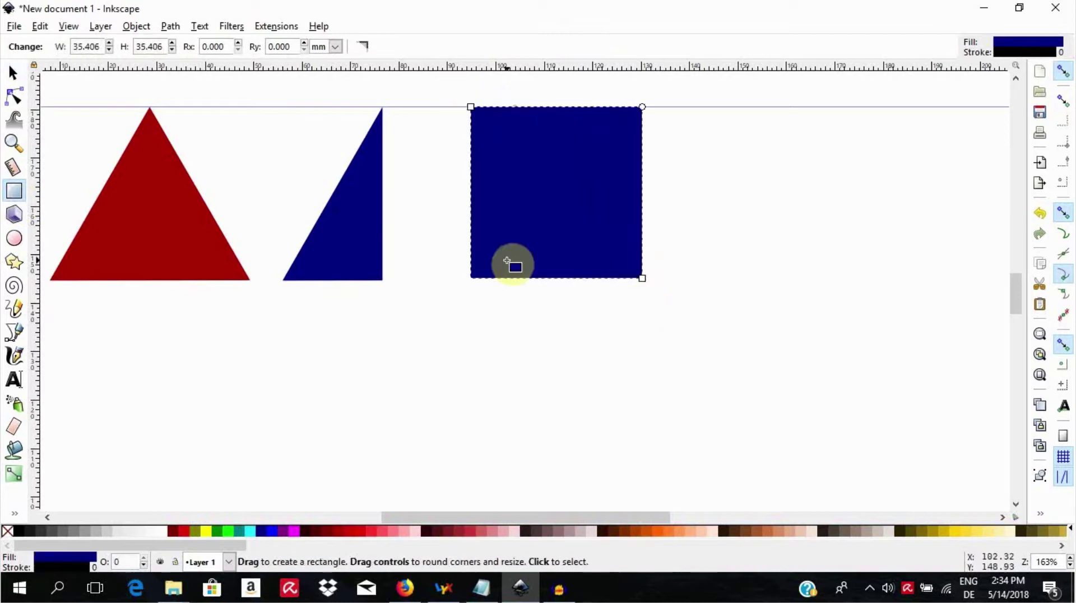
Convert the square to a path and remove its bottom-right node to form a triangle.
key("s")
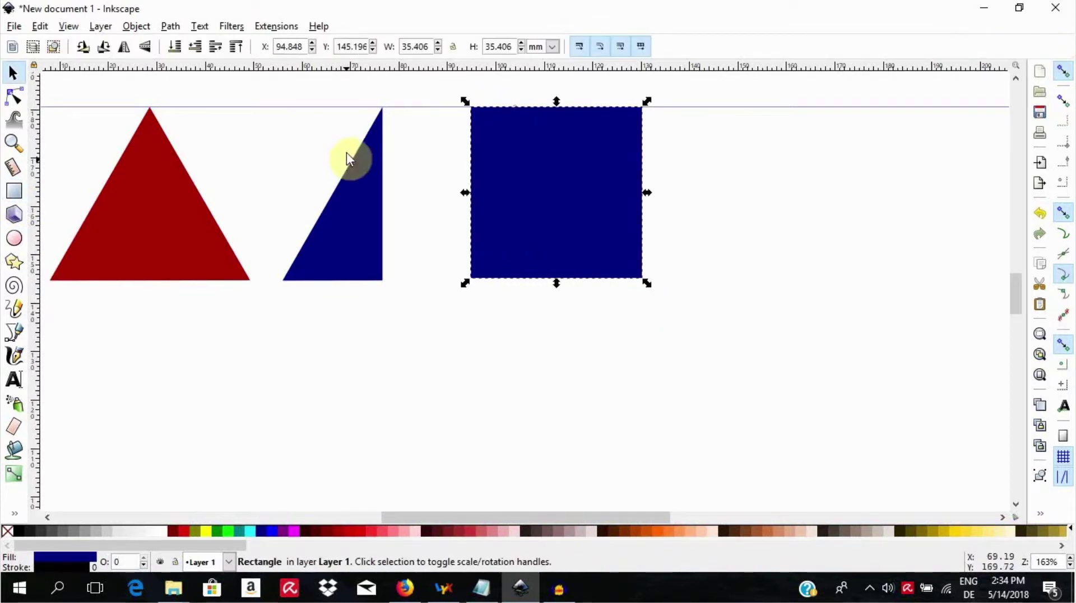
scroll(512, 255, "up", 1)
left_click(171, 26)
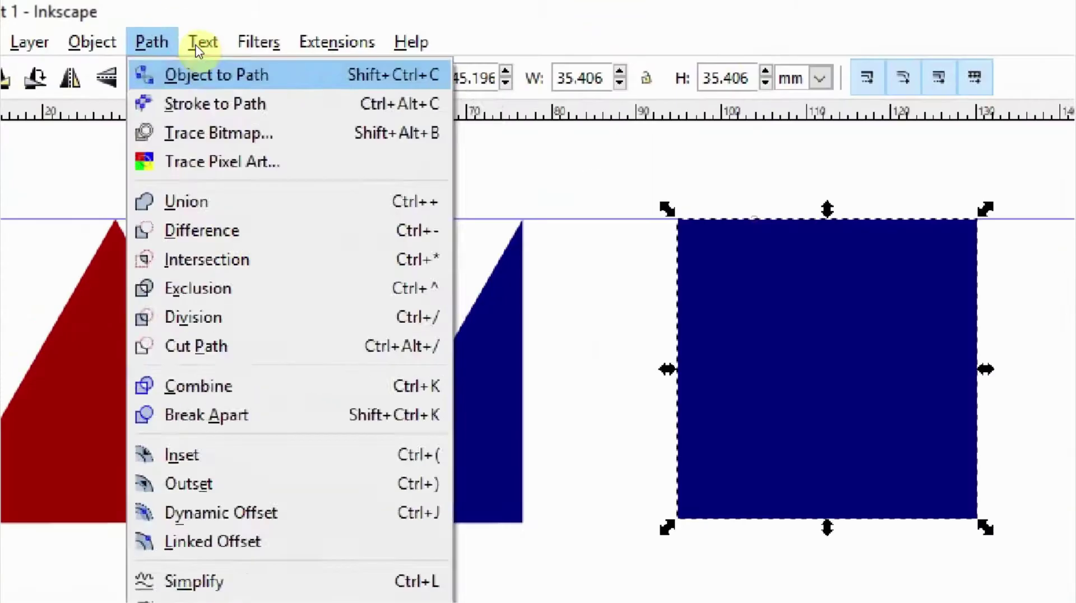
left_click(196, 45)
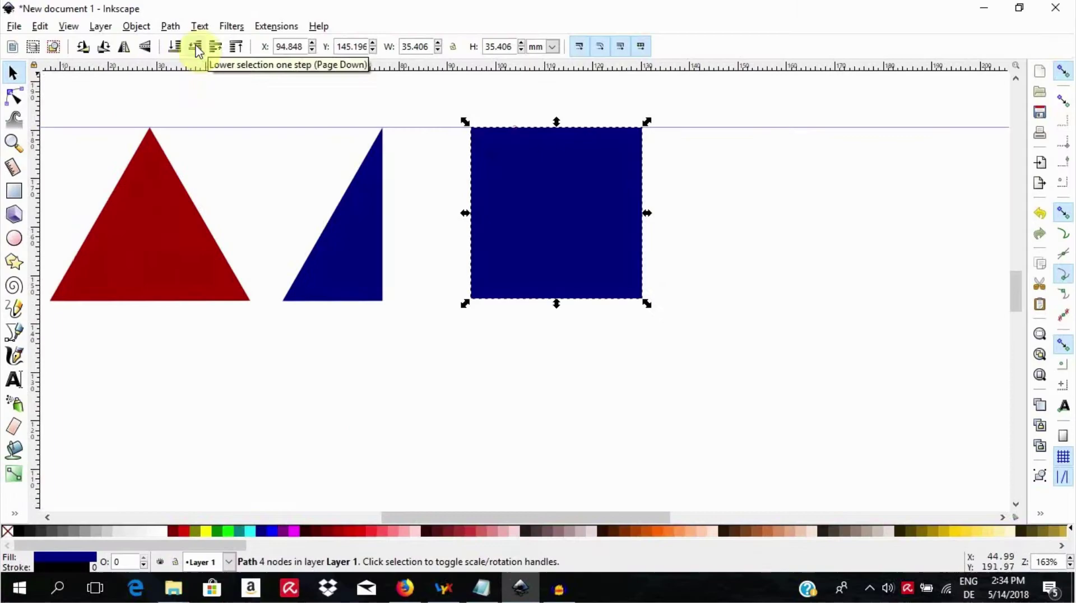
key("n")
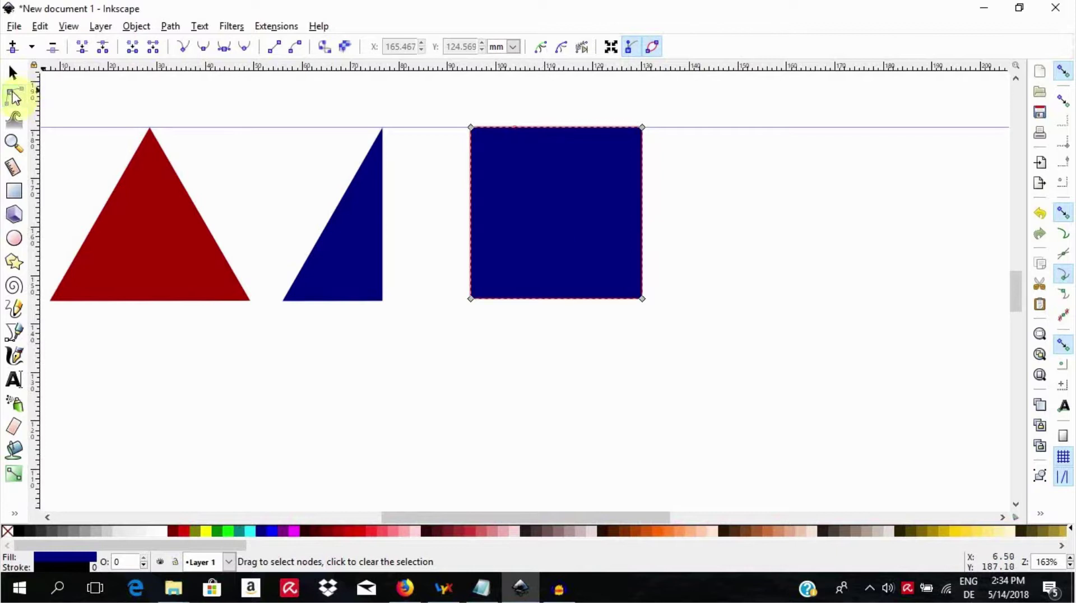
left_click(643, 299)
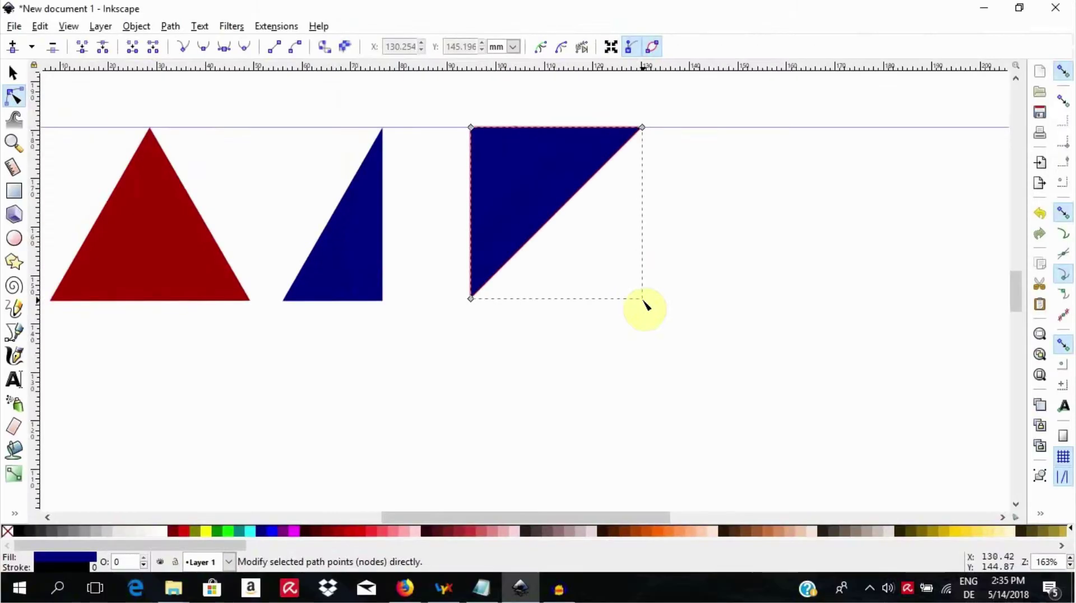
left_click_drag(644, 7, 642, 2)
Pull the third triangle's top-right node down and inward and fill it with #501616.
left_click_drag(639, 130, 596, 163)
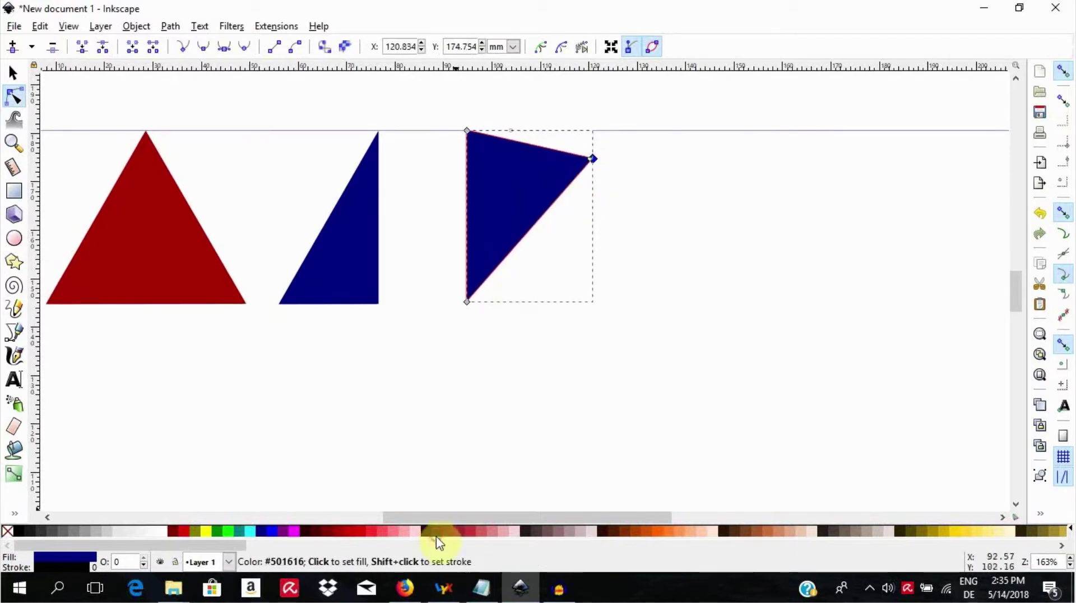
left_click(433, 530)
left_click(12, 73)
left_click(488, 363)
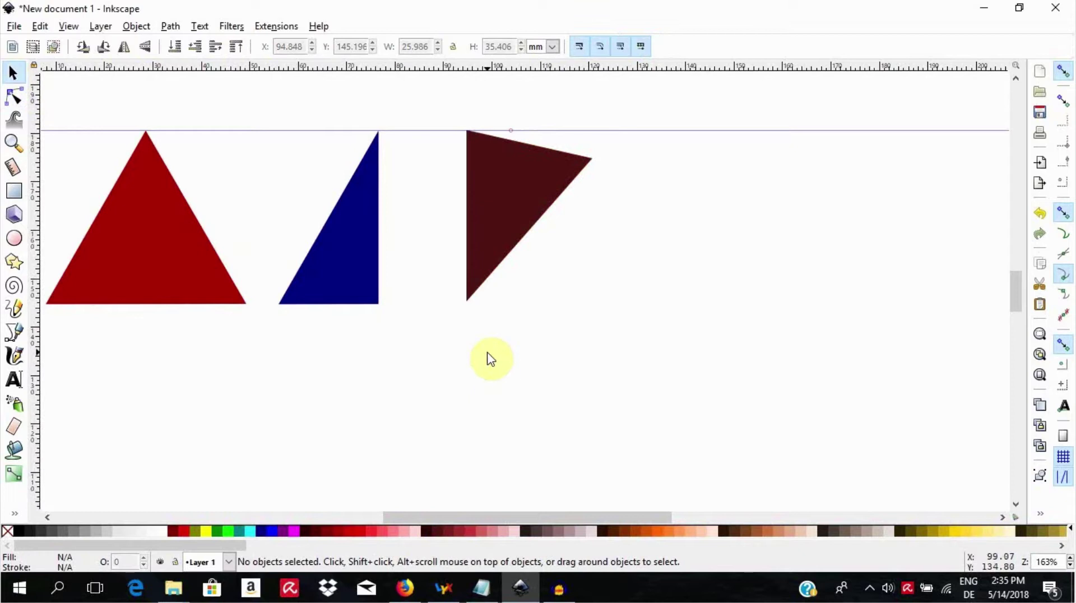
scroll(489, 359, "down", 1)
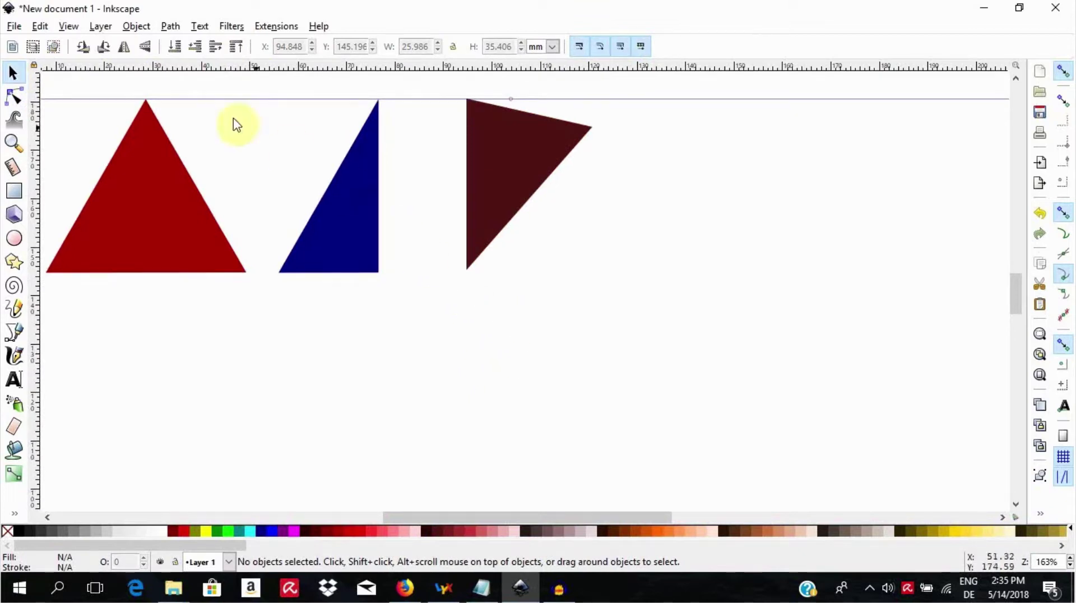
Draw a dark red square at the right end of the row and convert it to a path.
left_click(14, 191)
mouse_move(664, 100)
left_mouse_down()
mouse_move(743, 228)
mouse_move(819, 253)
mouse_move(844, 278)
left_mouse_up()
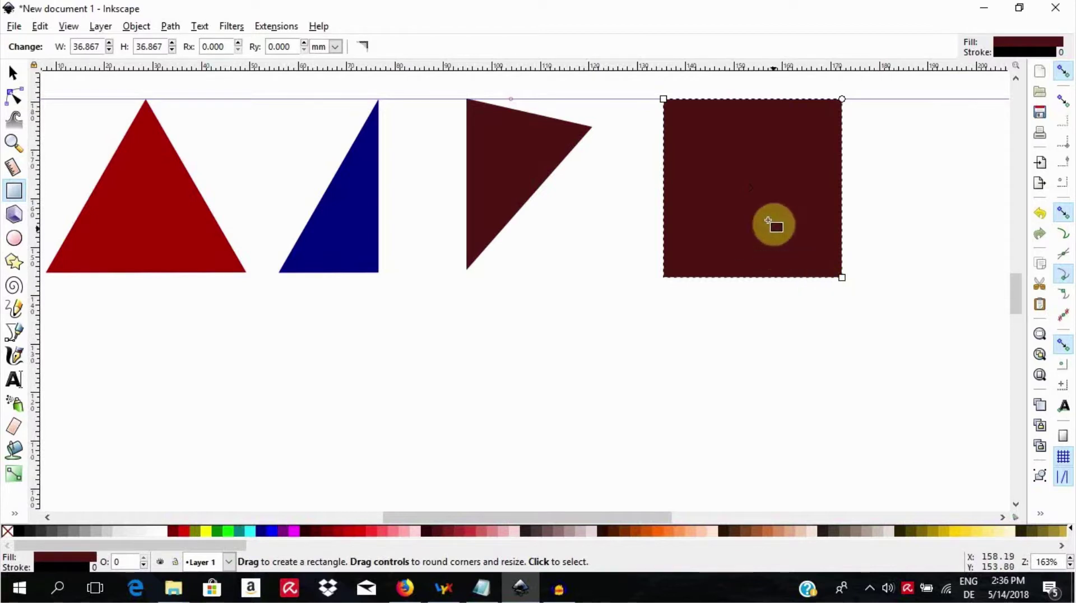
left_click(173, 26)
left_click(175, 41)
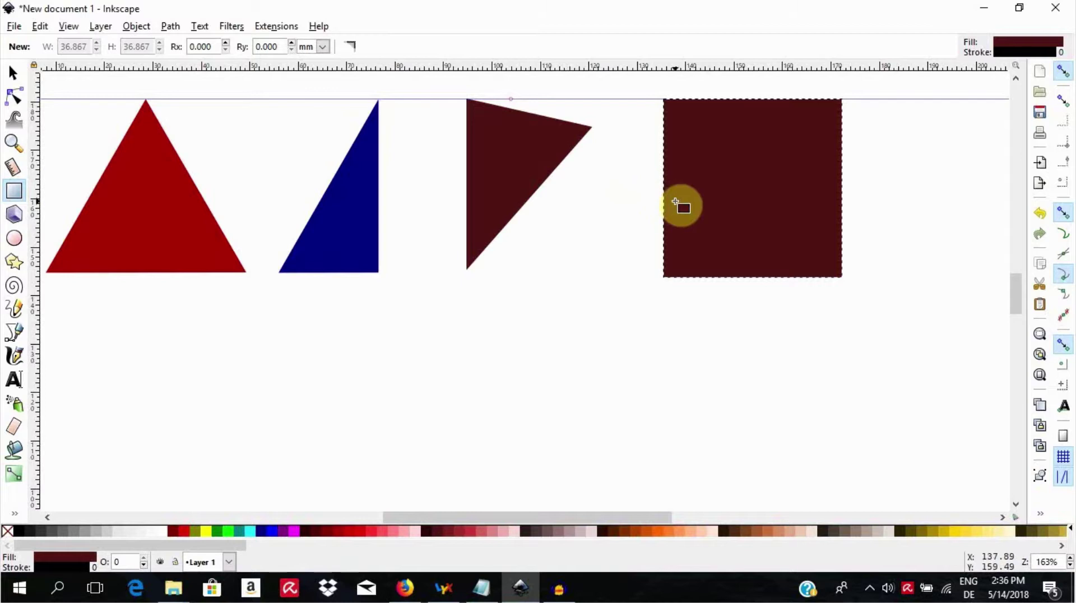
Make the square's bottom-right node a smooth point.
left_click(13, 73)
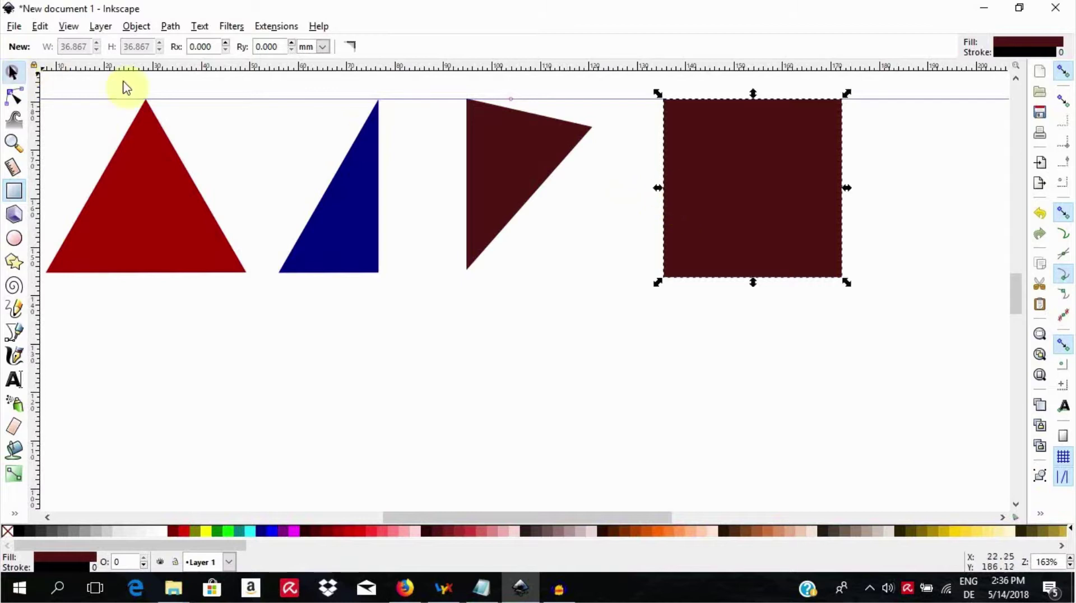
key("n")
left_click(843, 278)
left_click(843, 278, "ctrl")
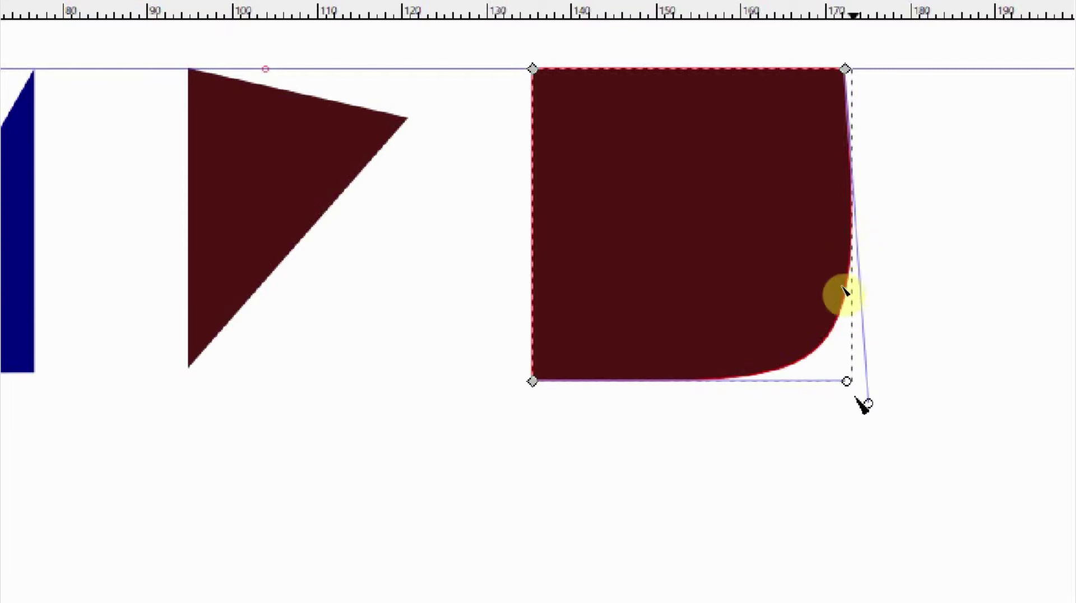
Drag the corner's curve handles into a straight diagonal edge and fill the triangle green.
left_click_drag(846, 381, 529, 381)
scroll(824, 408, "right", 2)
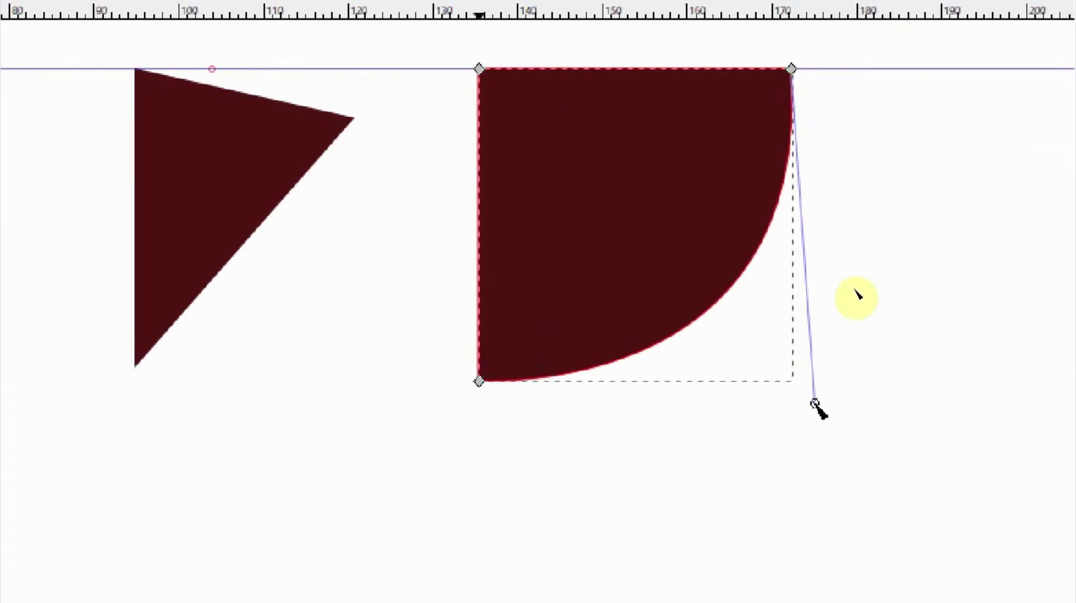
left_click_drag(815, 404, 799, 76)
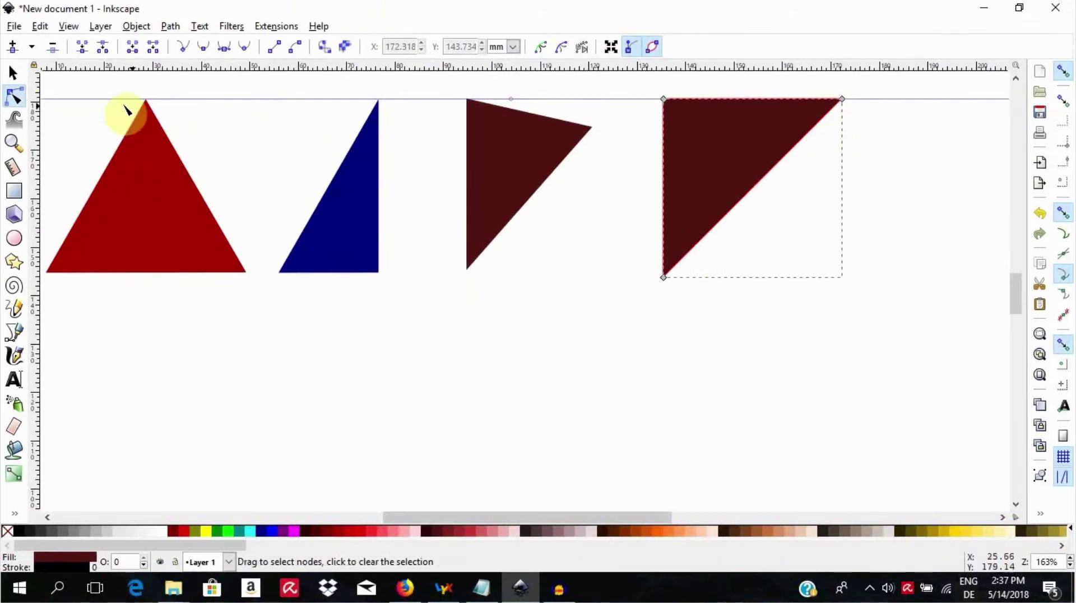
left_click(14, 73)
left_click(692, 209)
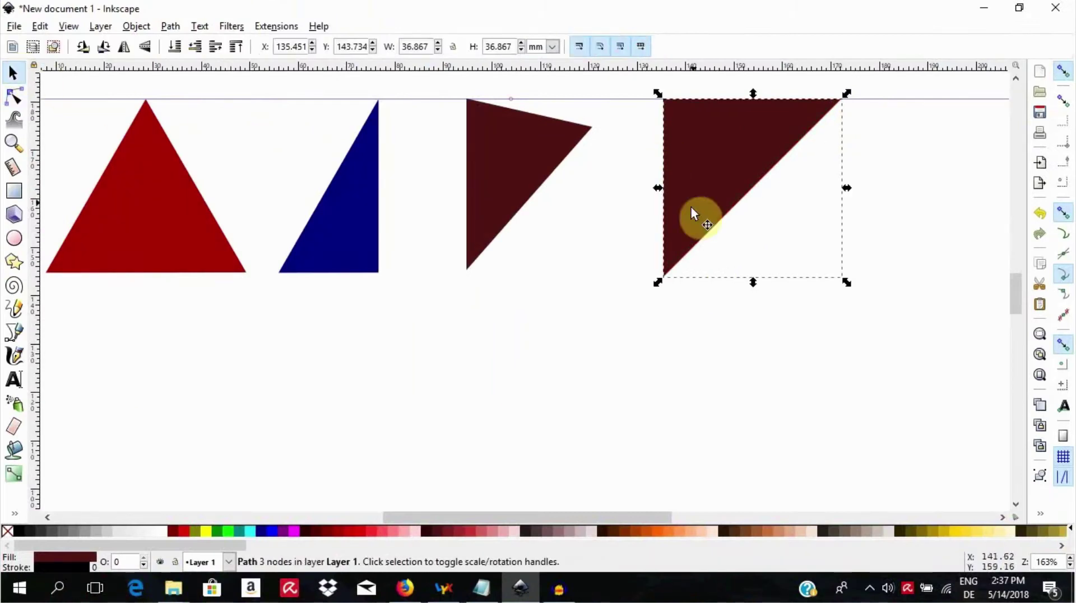
left_click(218, 530)
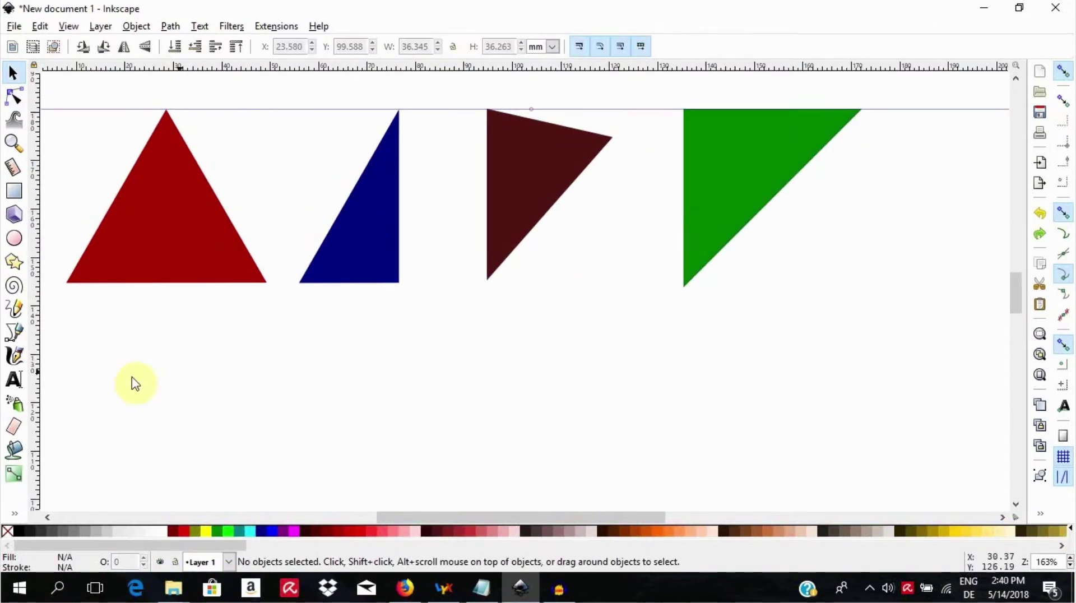
Draw a closed three-point straight-line triangle with the Bezier tool below the red triangle.
left_click(14, 333)
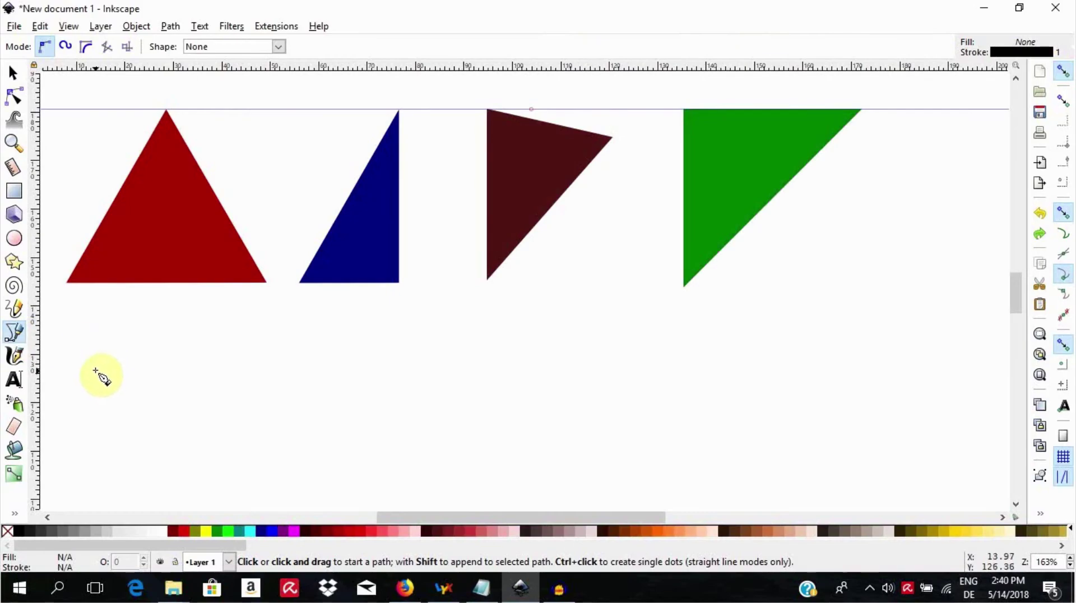
left_click(153, 375)
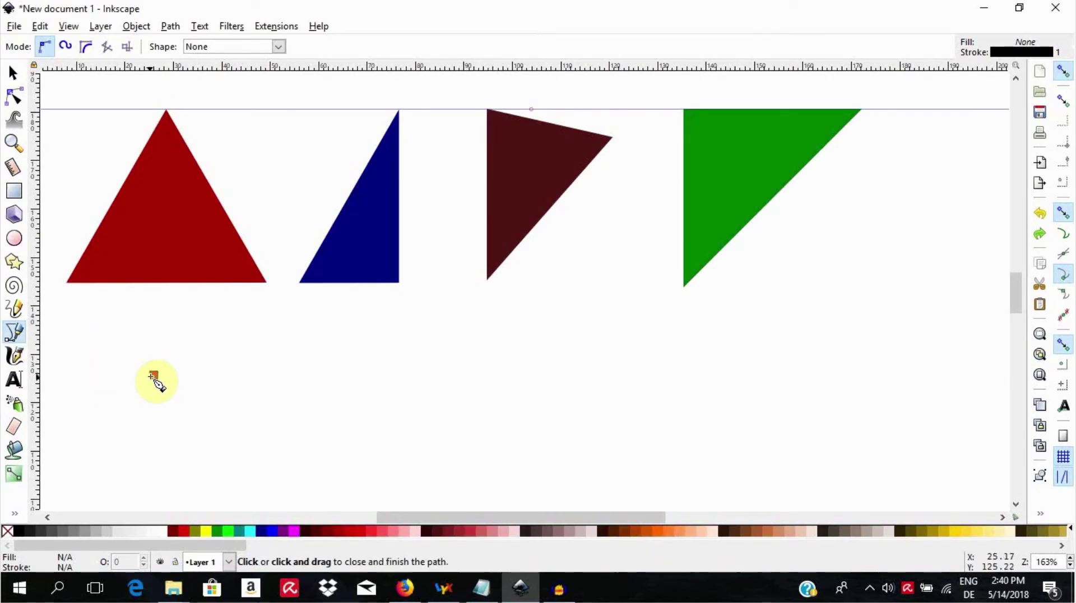
left_click(85, 494)
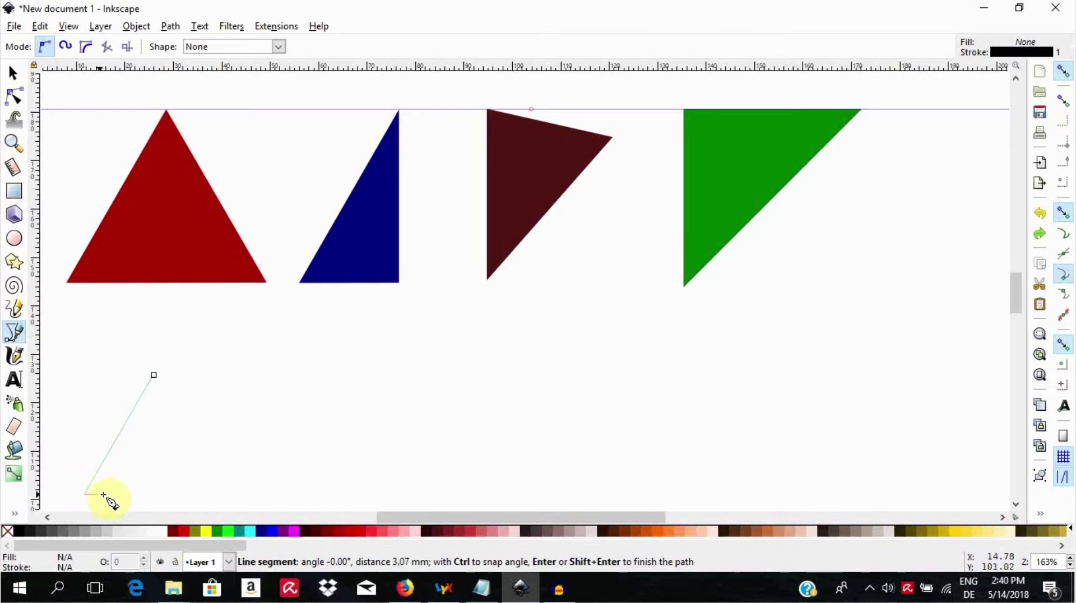
left_click(317, 494)
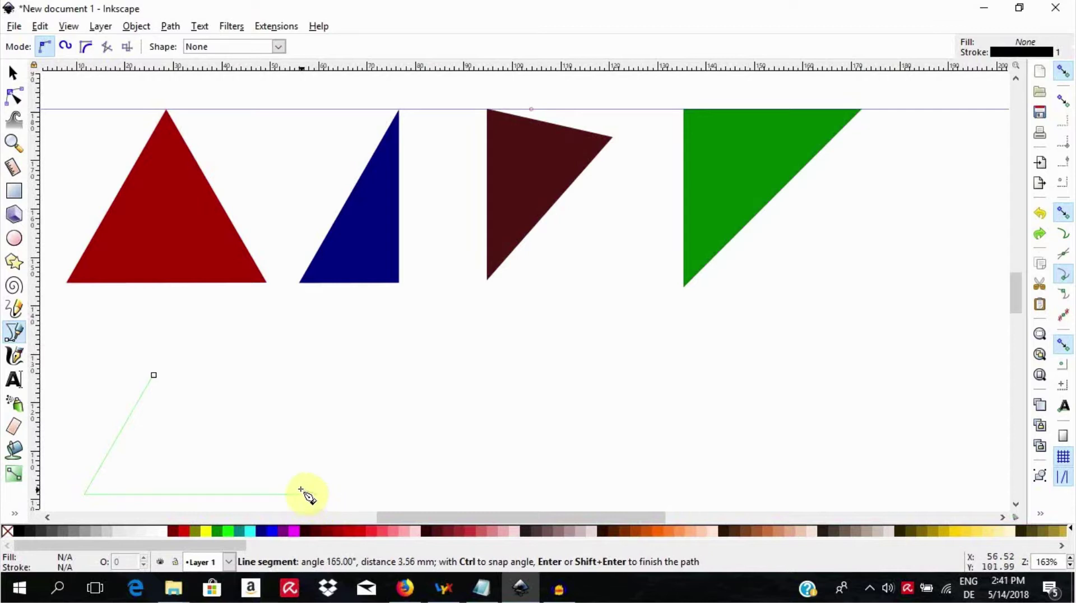
left_click(153, 375)
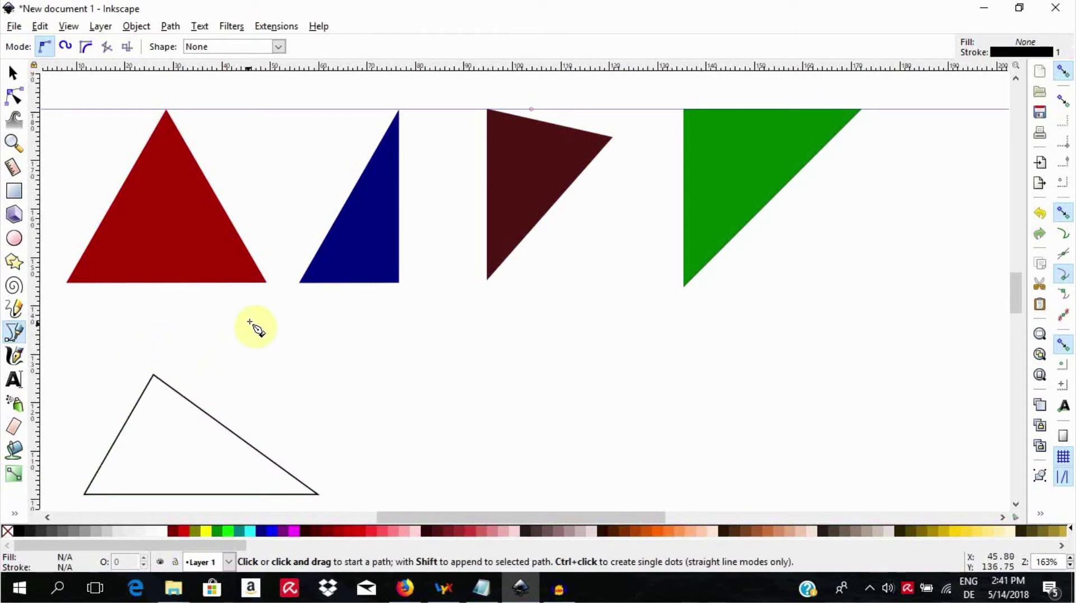
left_click(282, 29)
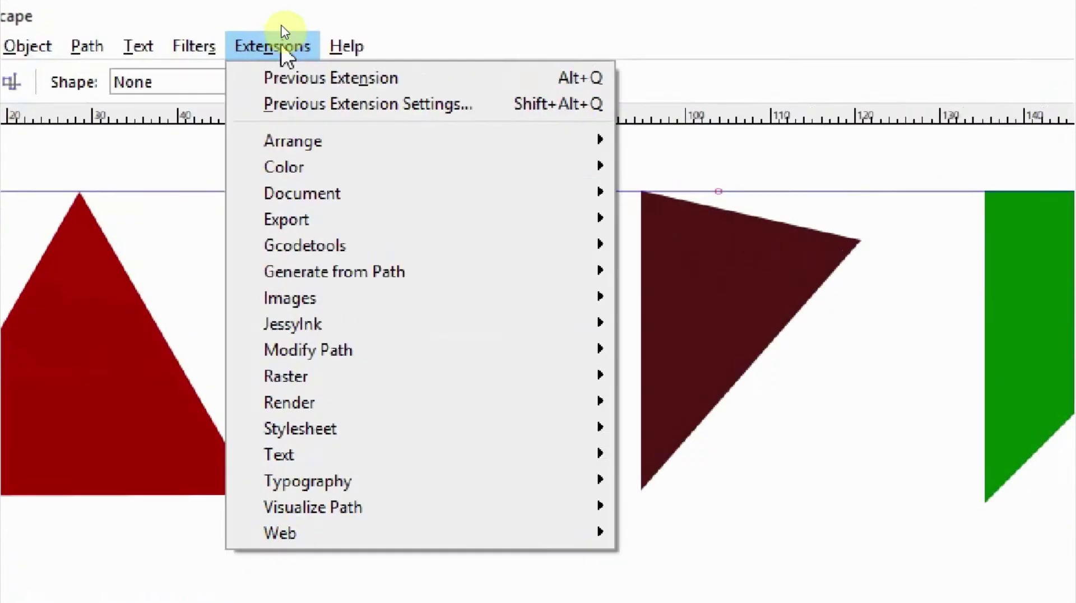
Render a Triangle extension shape with three 100 px sides in From Three Sides mode.
mouse_move(297, 228)
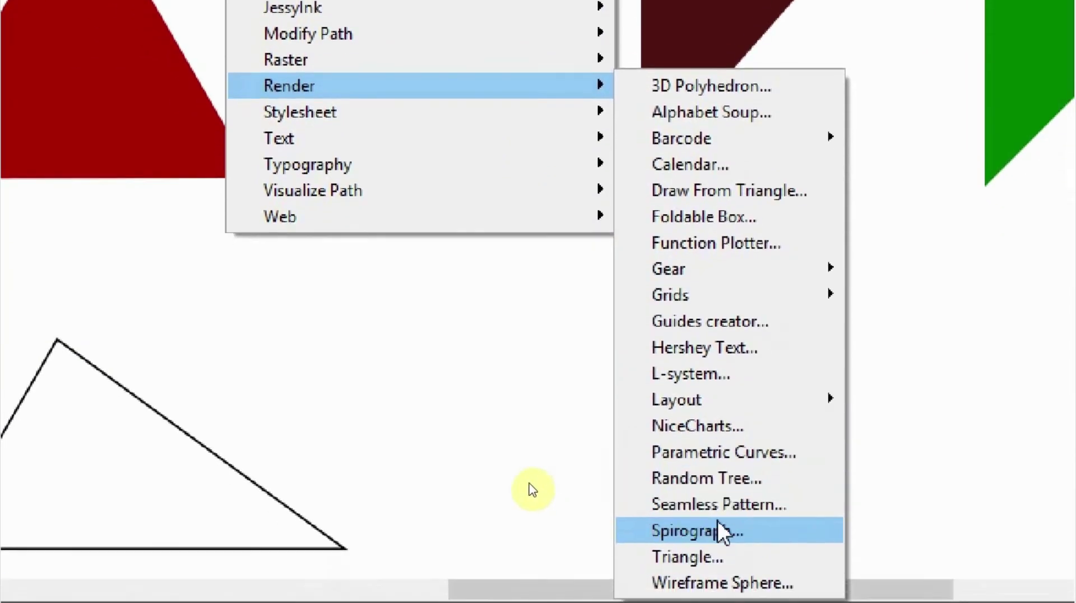
left_click(718, 522)
scroll(922, 259, "up", 2)
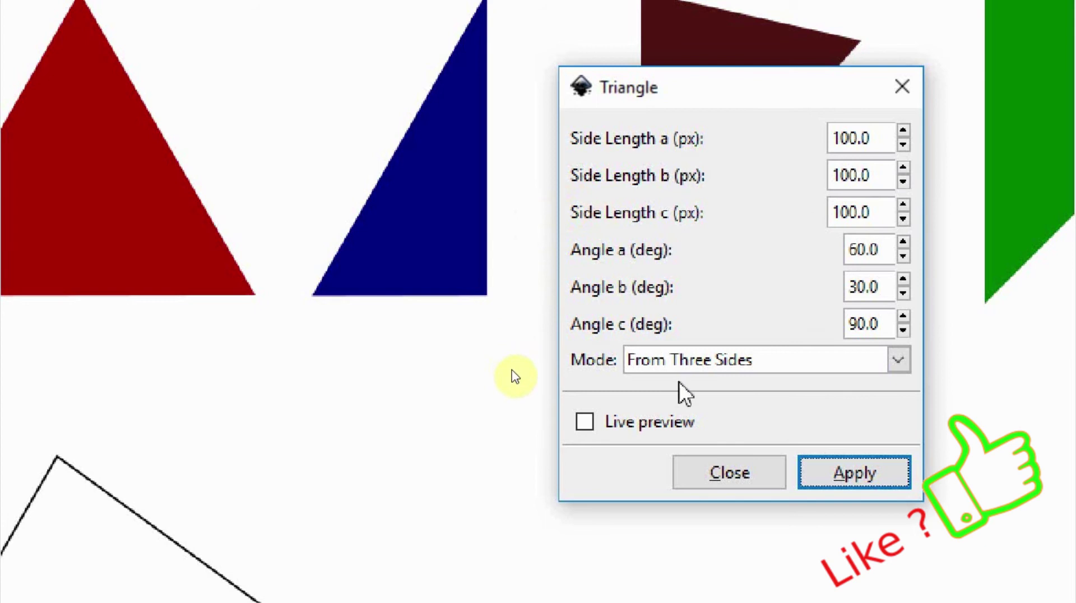
left_click(853, 485)
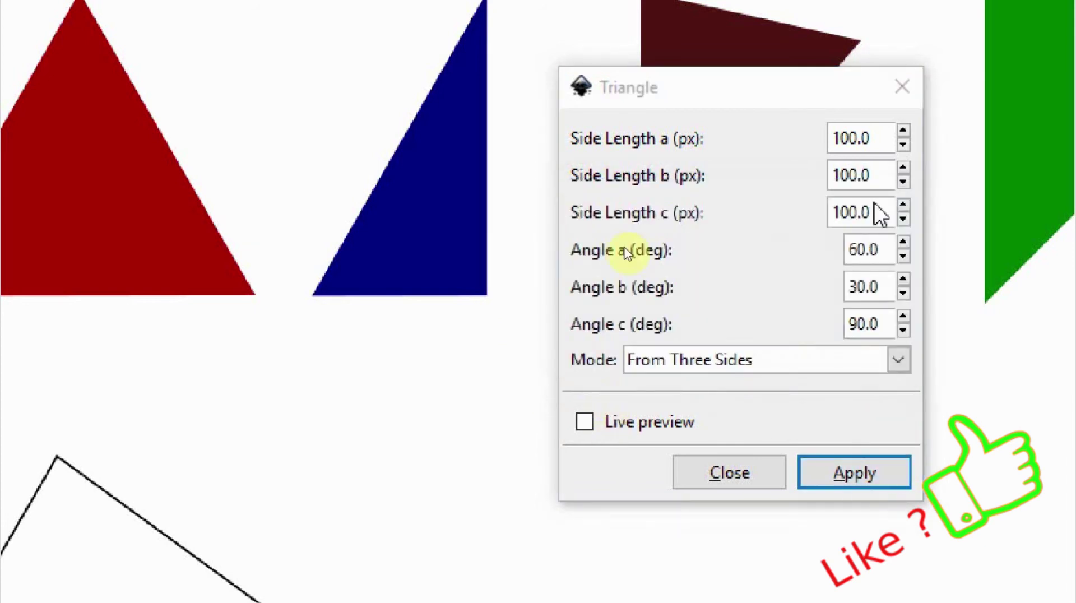
left_click(902, 123)
Drag the rendered triangle down to X 90.612, Y 103.783 mm, clear of the maroon triangle.
scroll(560, 336, "down", 2)
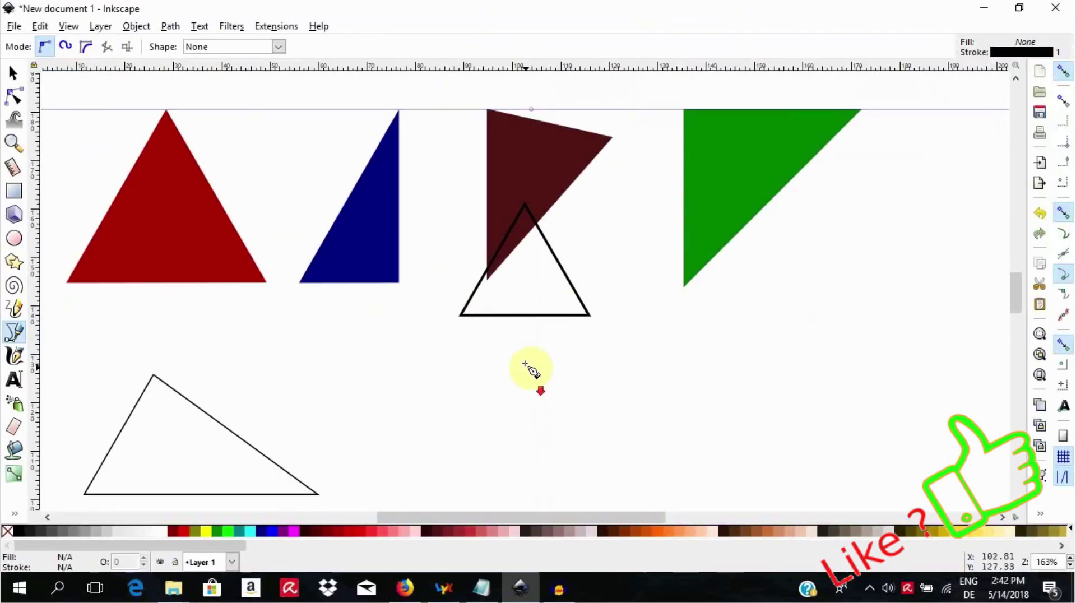
left_click(13, 73)
left_click_drag(588, 312, 596, 477)
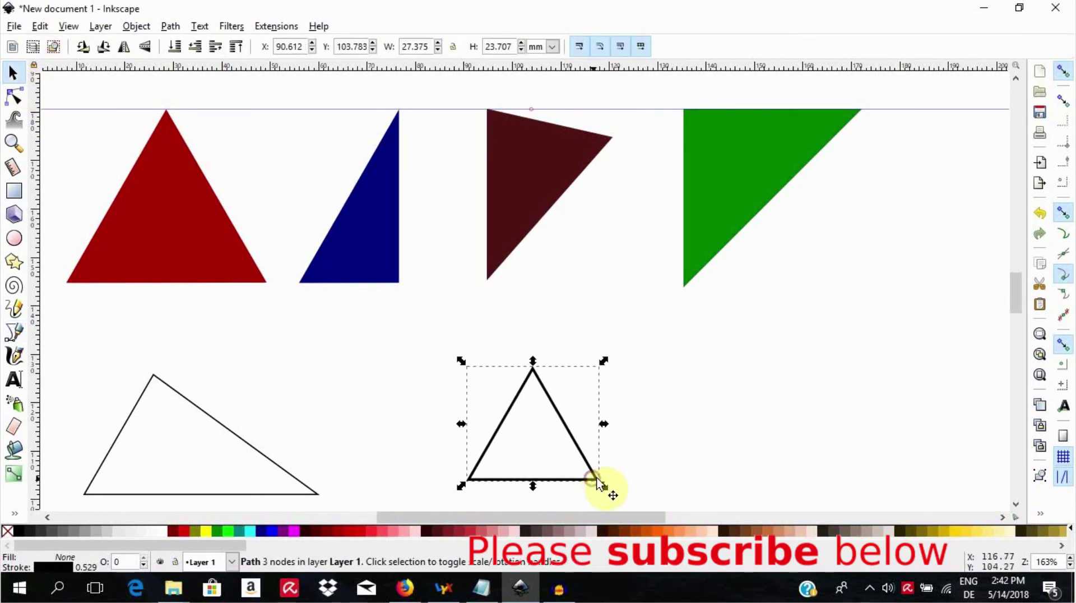
left_click(693, 429)
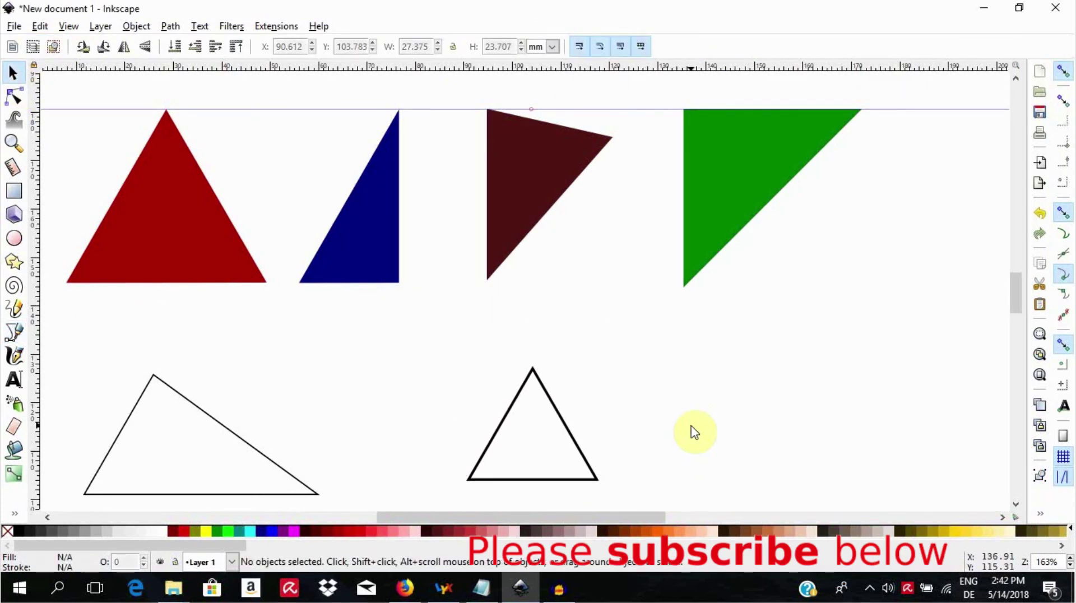